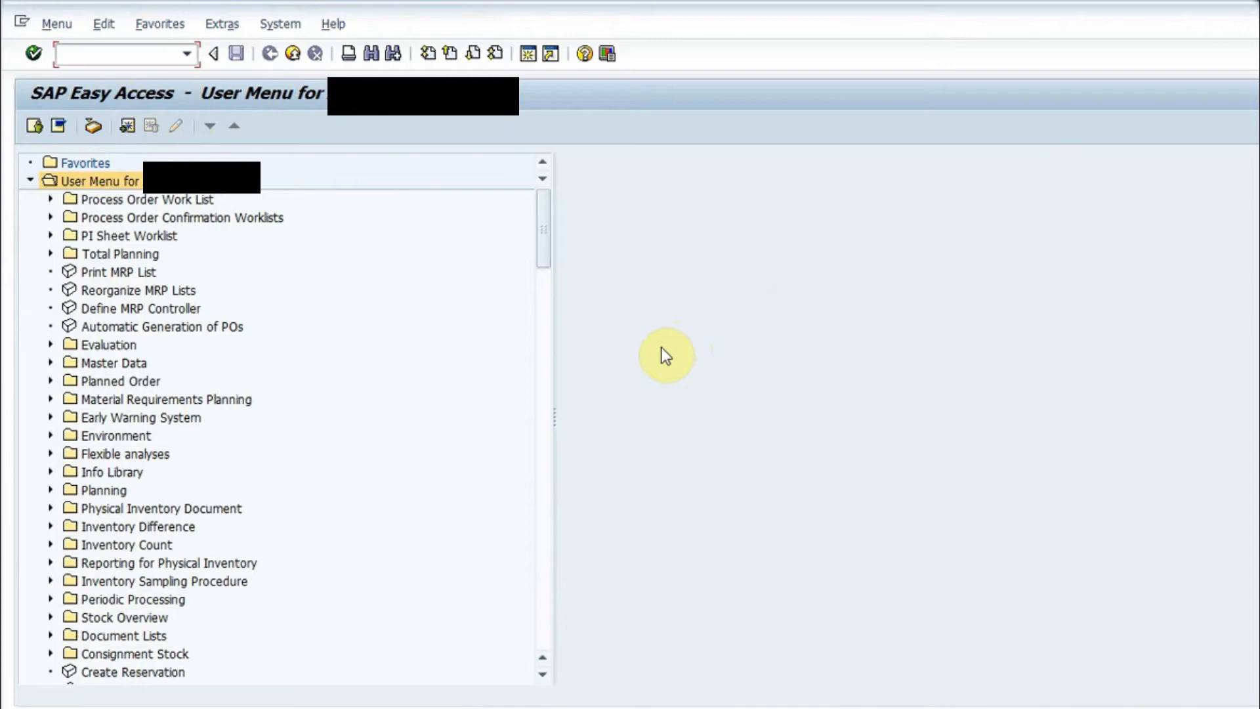
- Open transaction ME11 and fill in the Supplier field with the supplier number noted in Notepad
type("me11")
key("Return")
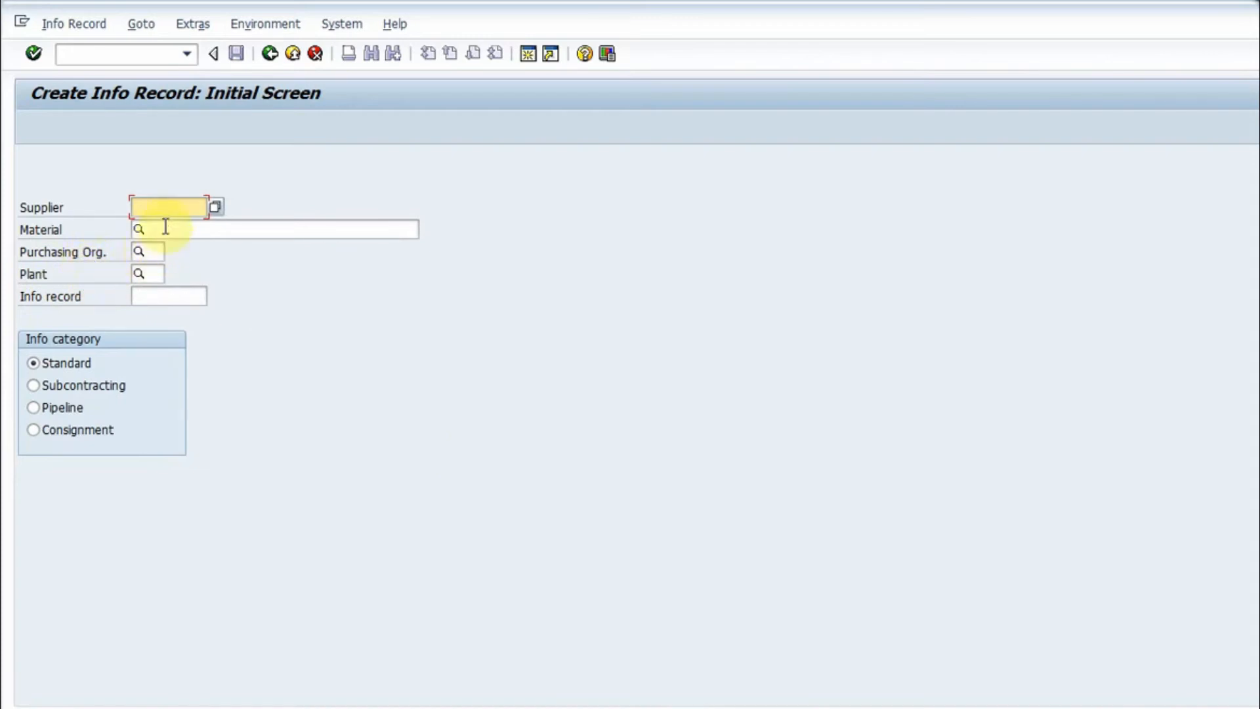
left_click(162, 207)
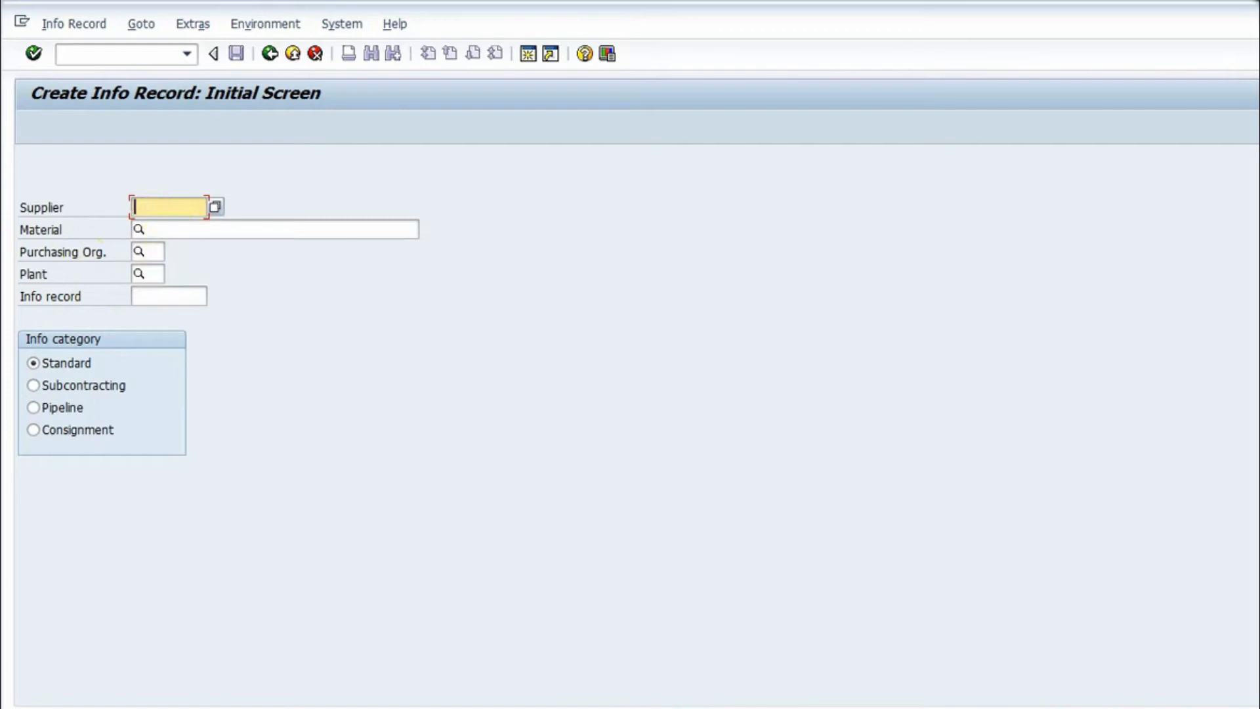
left_click(716, 706)
double_click(982, 335)
key("ctrl+c")
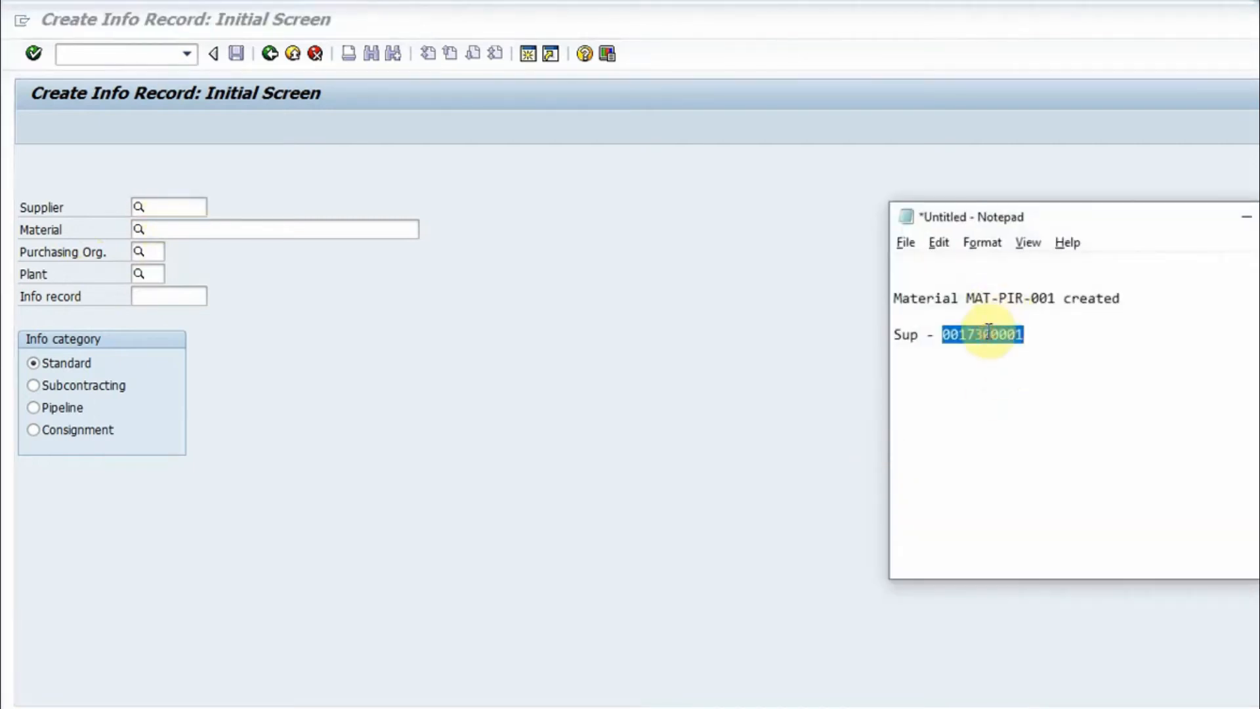
left_click(159, 214)
key("ctrl+v")
- Enter material MAT-PIR-001, copied from the Notepad note, as the info record's material
left_click(175, 228)
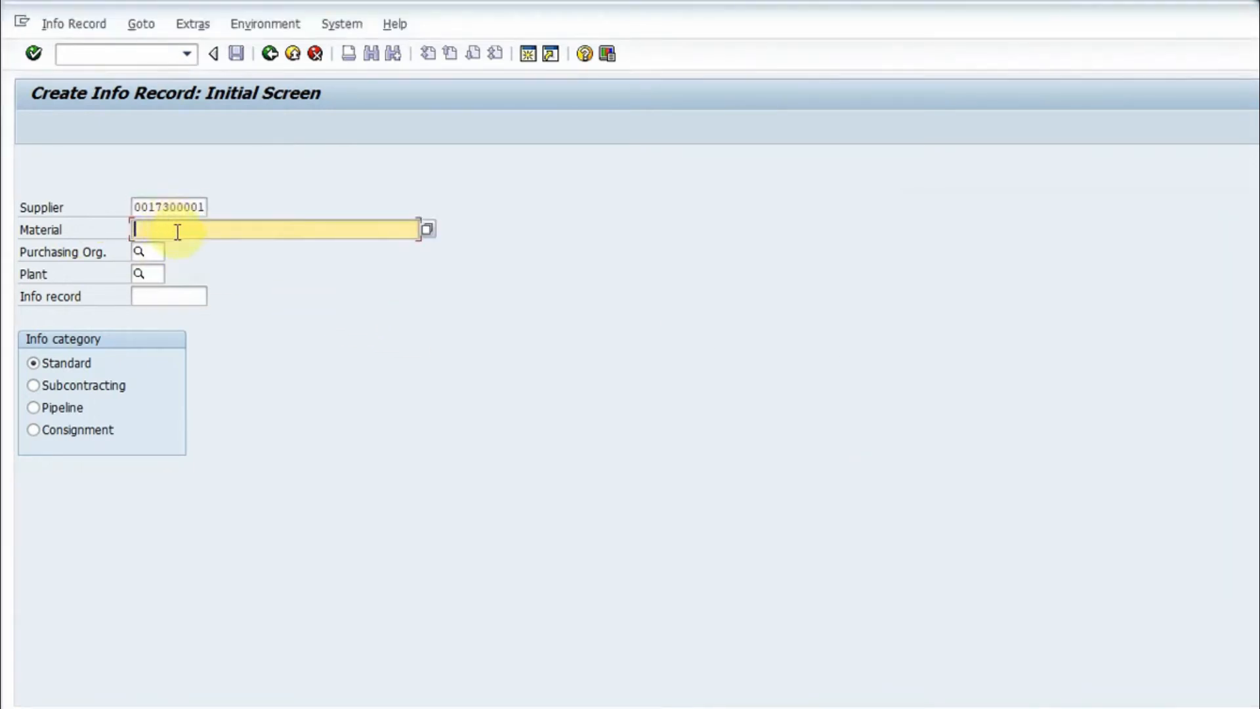
key("alt+Tab")
left_click_drag(974, 298, 1054, 298)
key("ctrl+c")
left_click(985, 301)
left_click(190, 227)
key("ctrl+v")
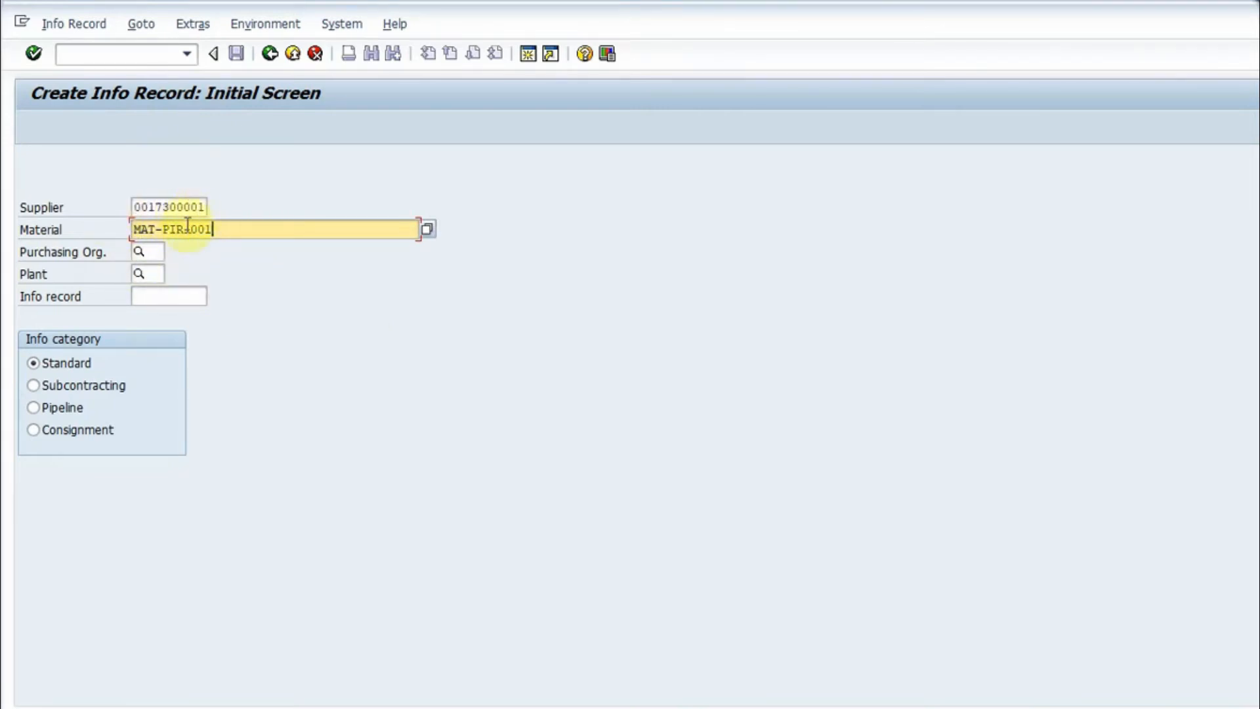
- Set the purchasing organization to 1010 and the plant to 1010
left_click(150, 252)
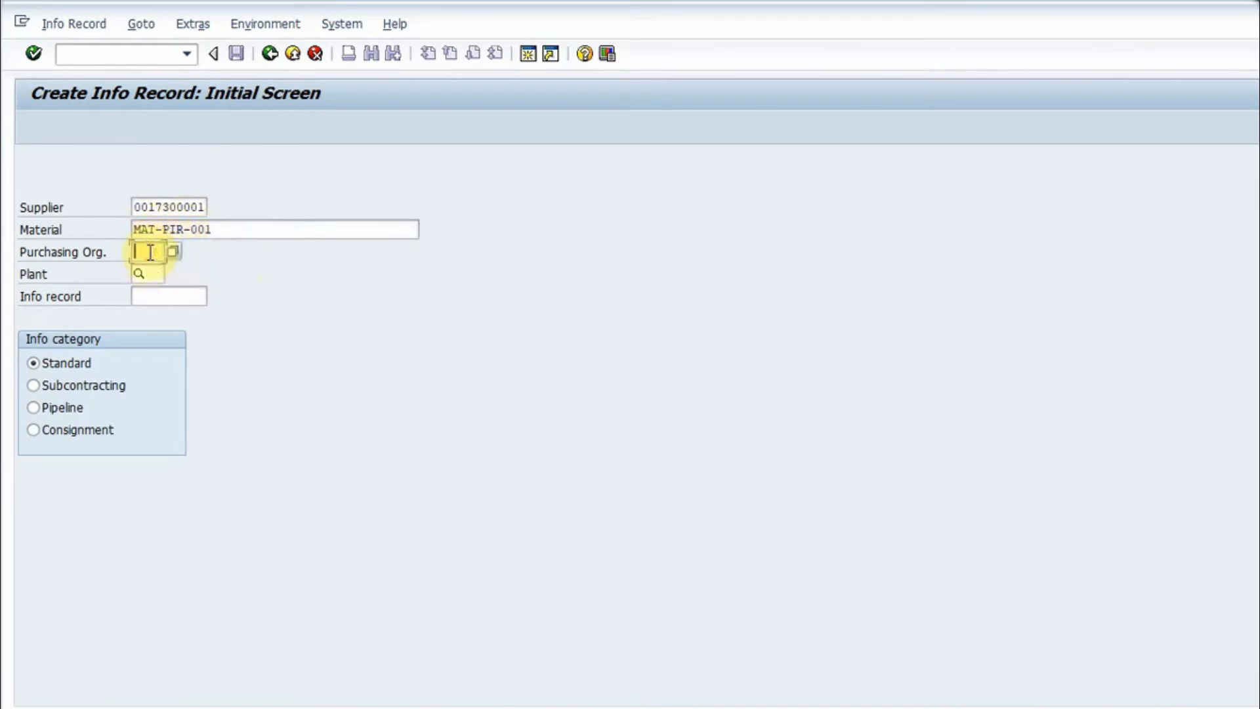
left_click(144, 271)
left_click(146, 274)
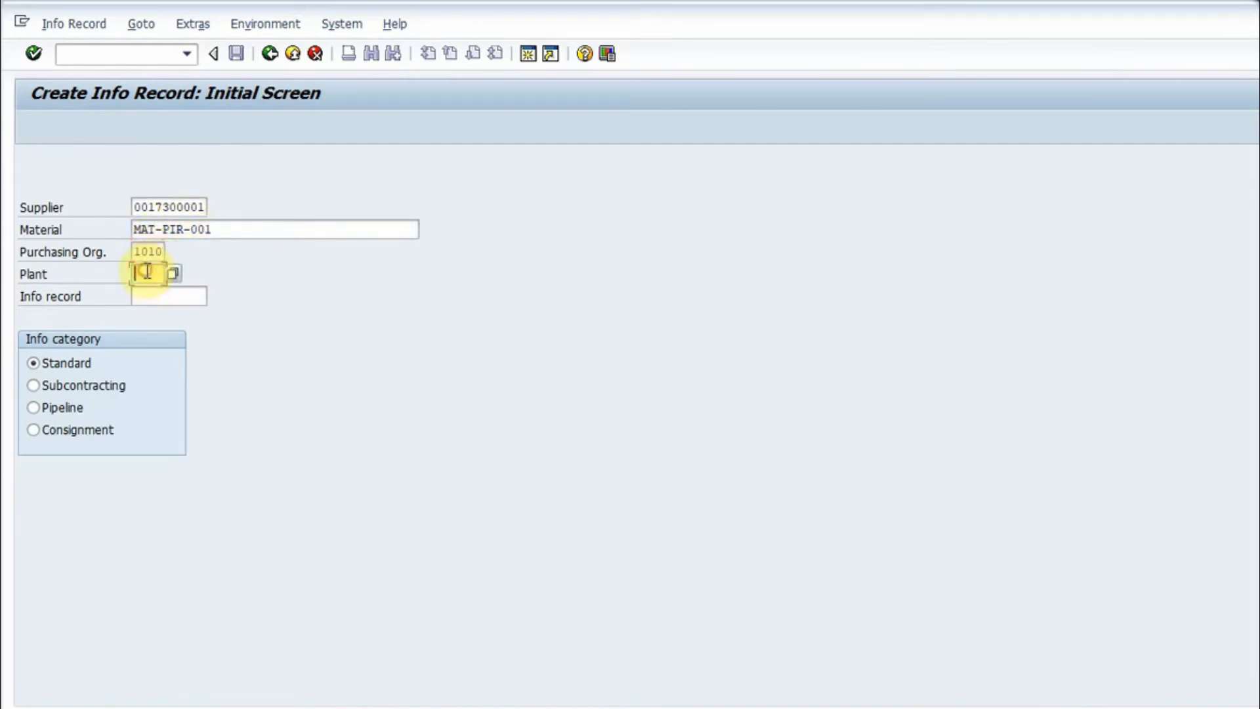
left_click(155, 293)
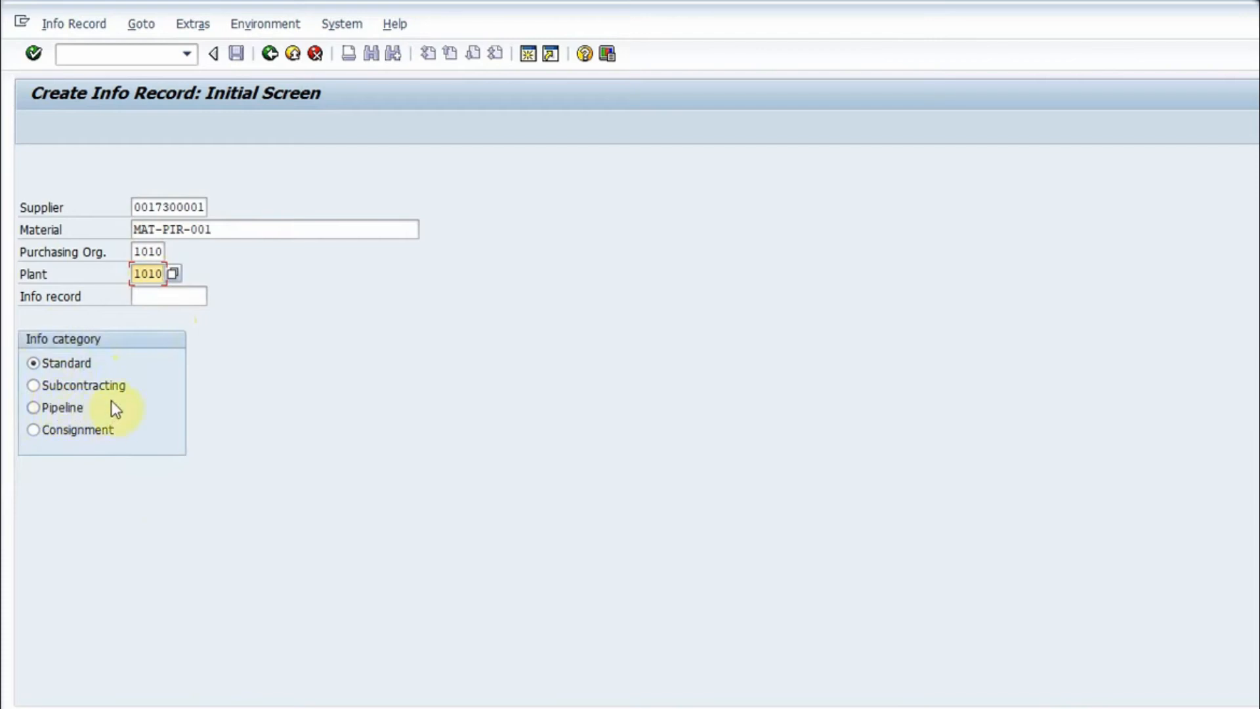
- Select the Standard info category and continue to the info record's general data
left_click(31, 388)
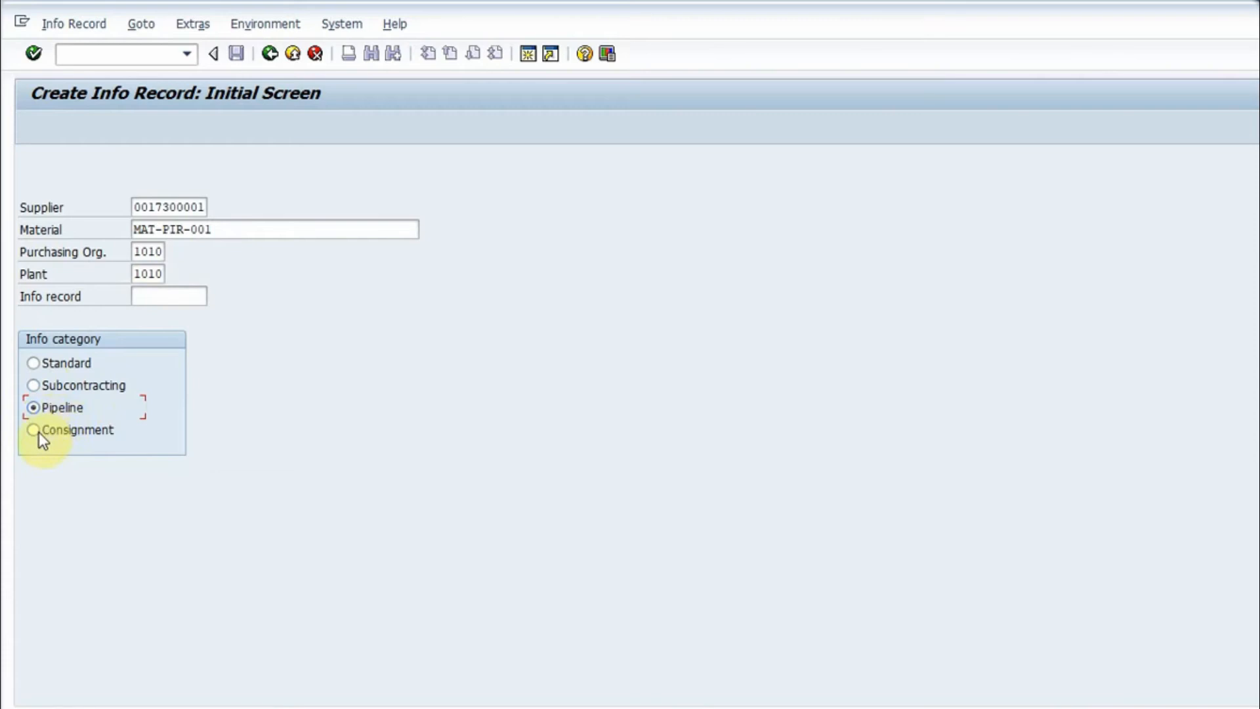
left_click(33, 430)
left_click(33, 364)
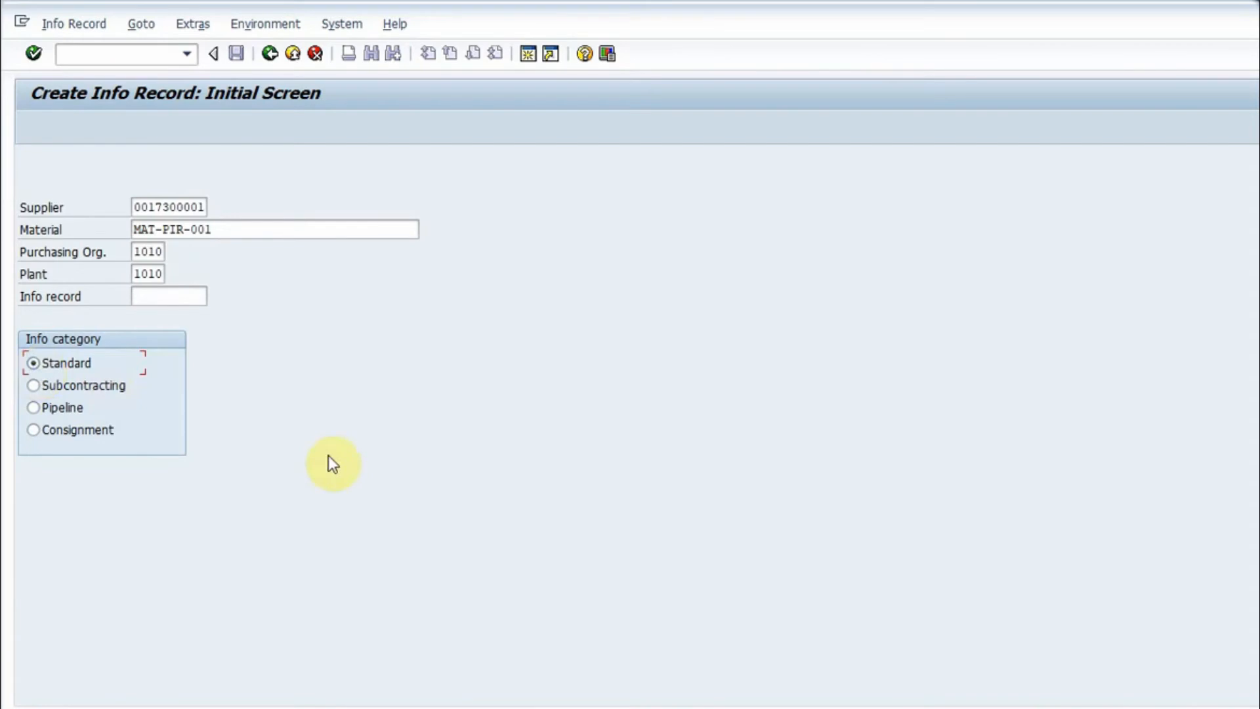
key("Return")
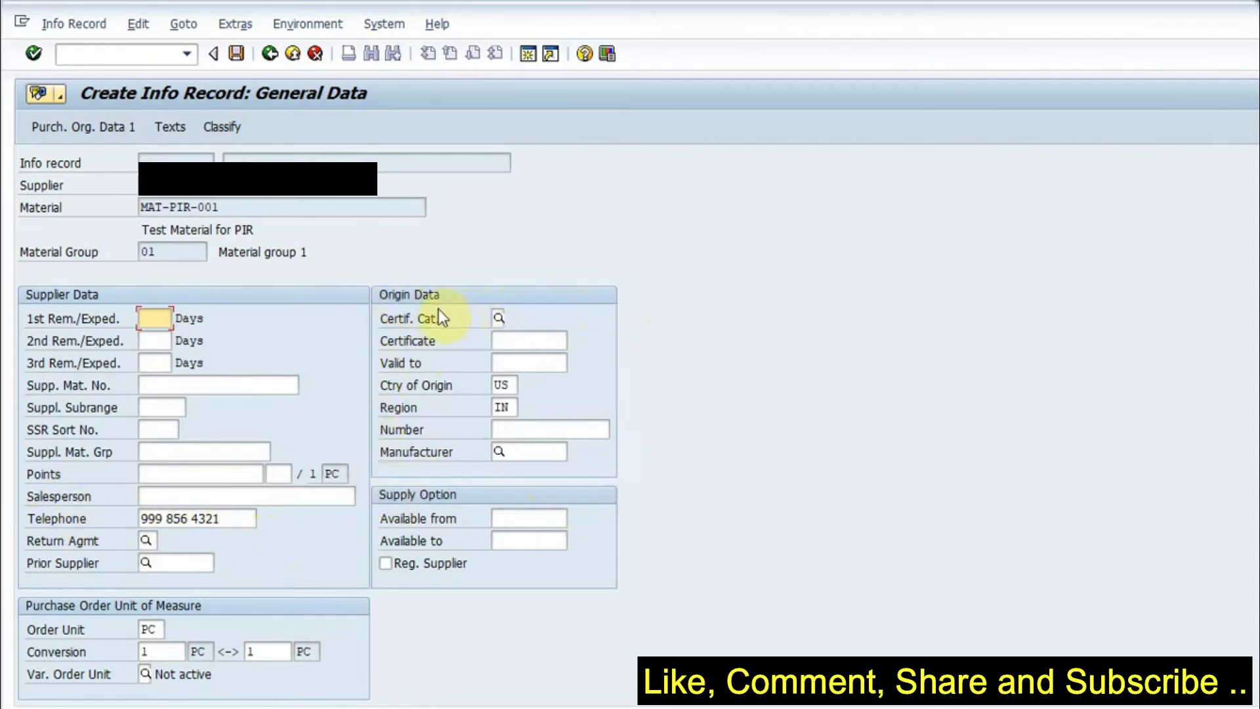
left_click(522, 342)
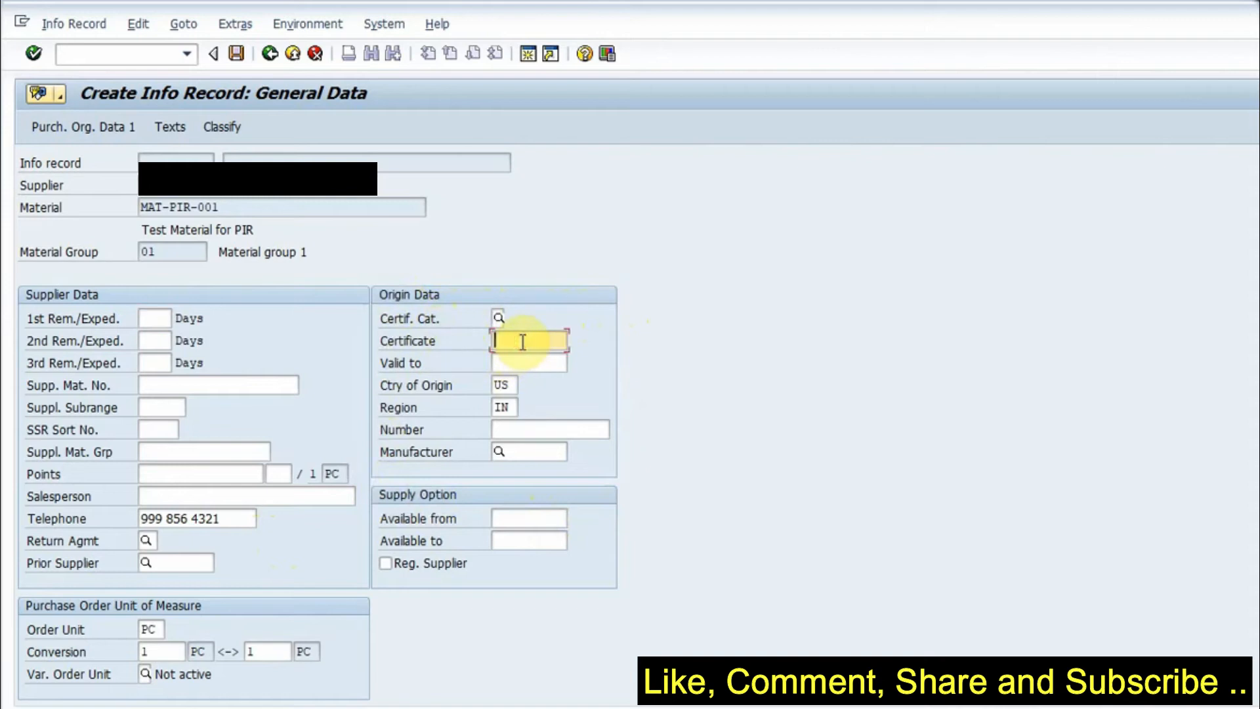
left_click(436, 387)
left_click(435, 407)
left_click(524, 432)
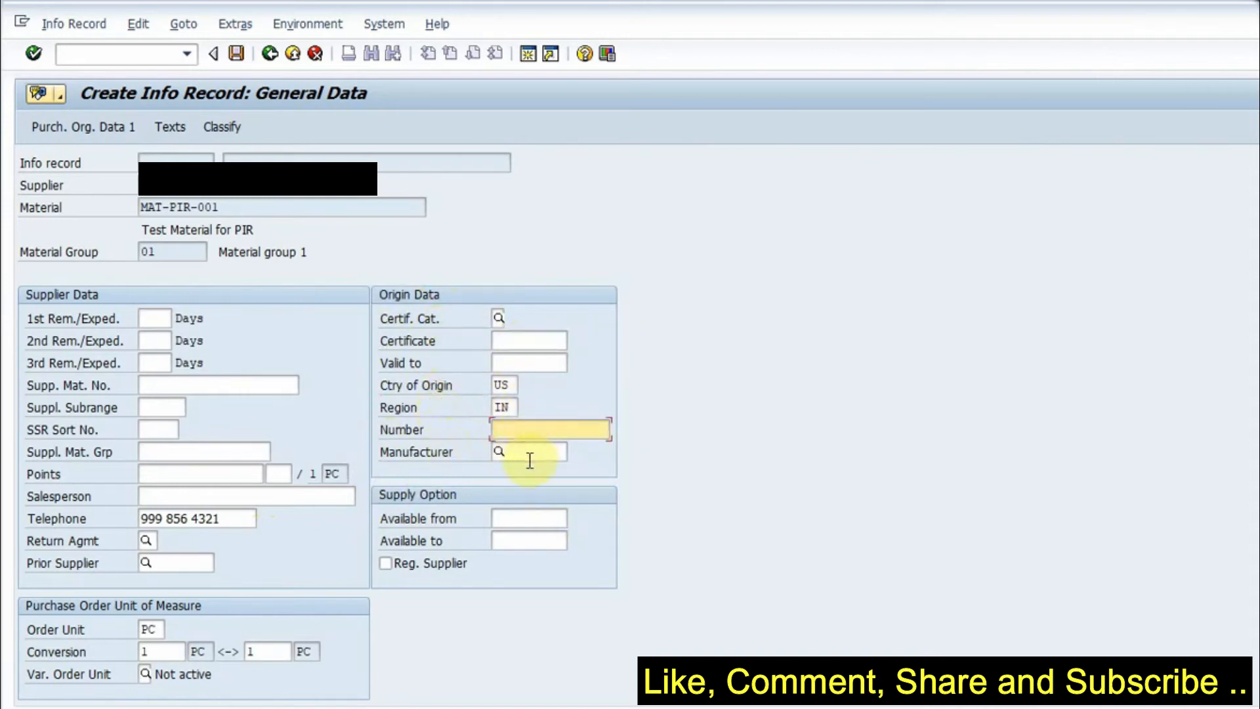
left_click(529, 460)
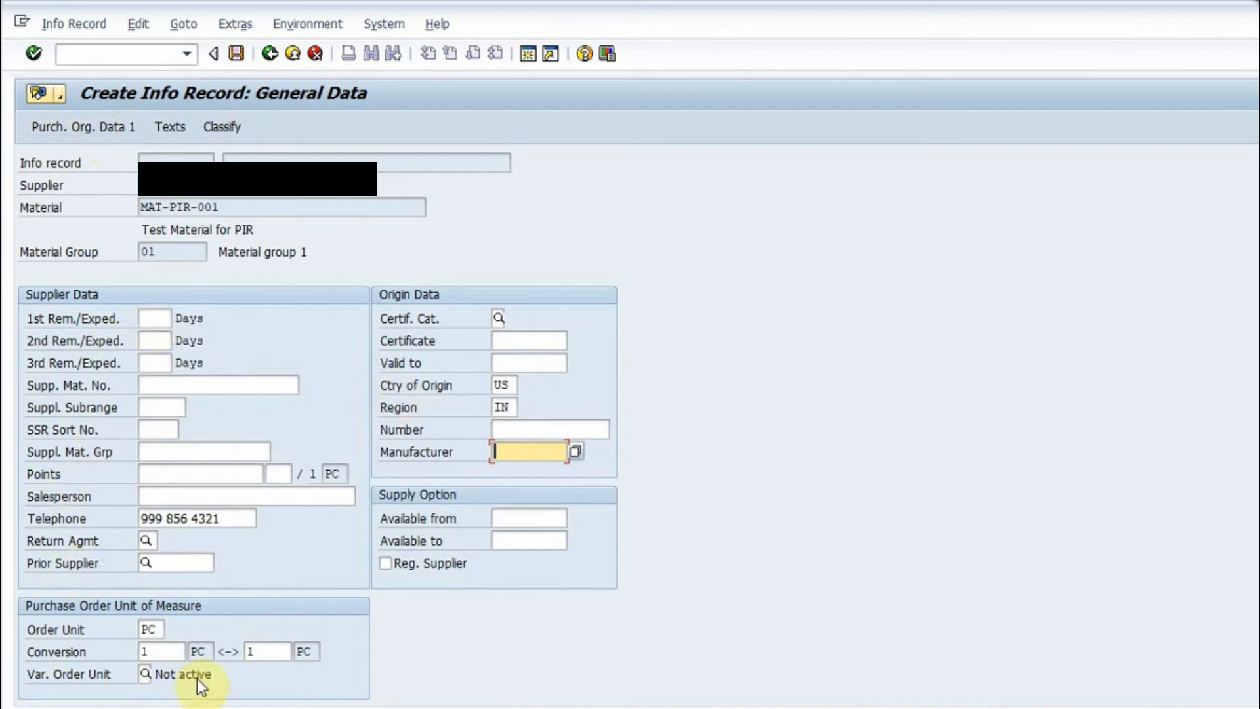
- Open Purch. Organization Data 1 and set the planned delivery time to 2 days and the standard quantity to 1 PC
left_click(81, 128)
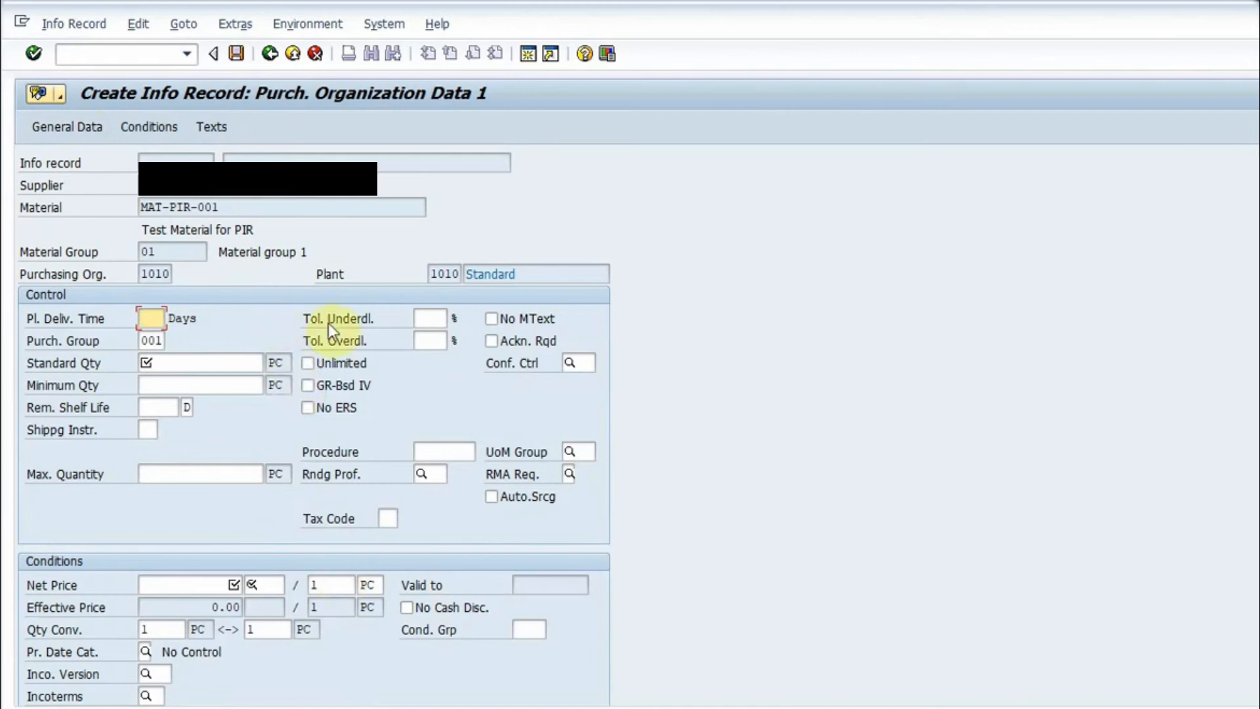
left_click(149, 274)
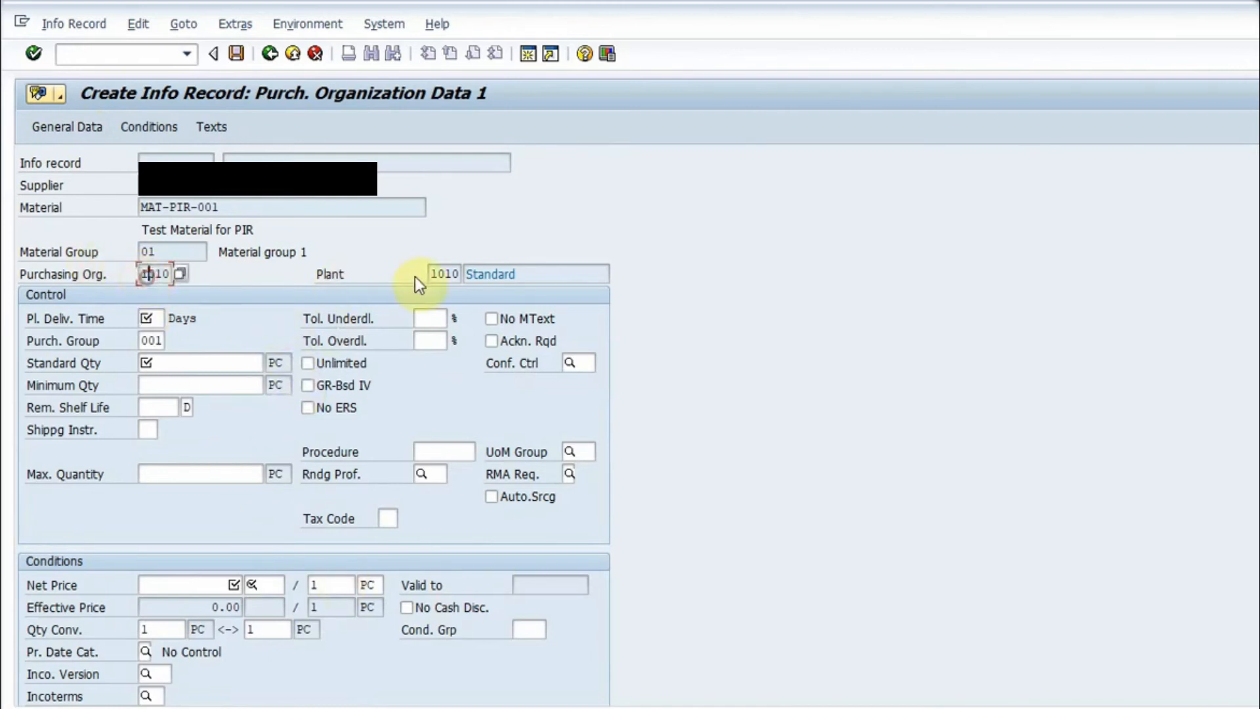
left_click(453, 273)
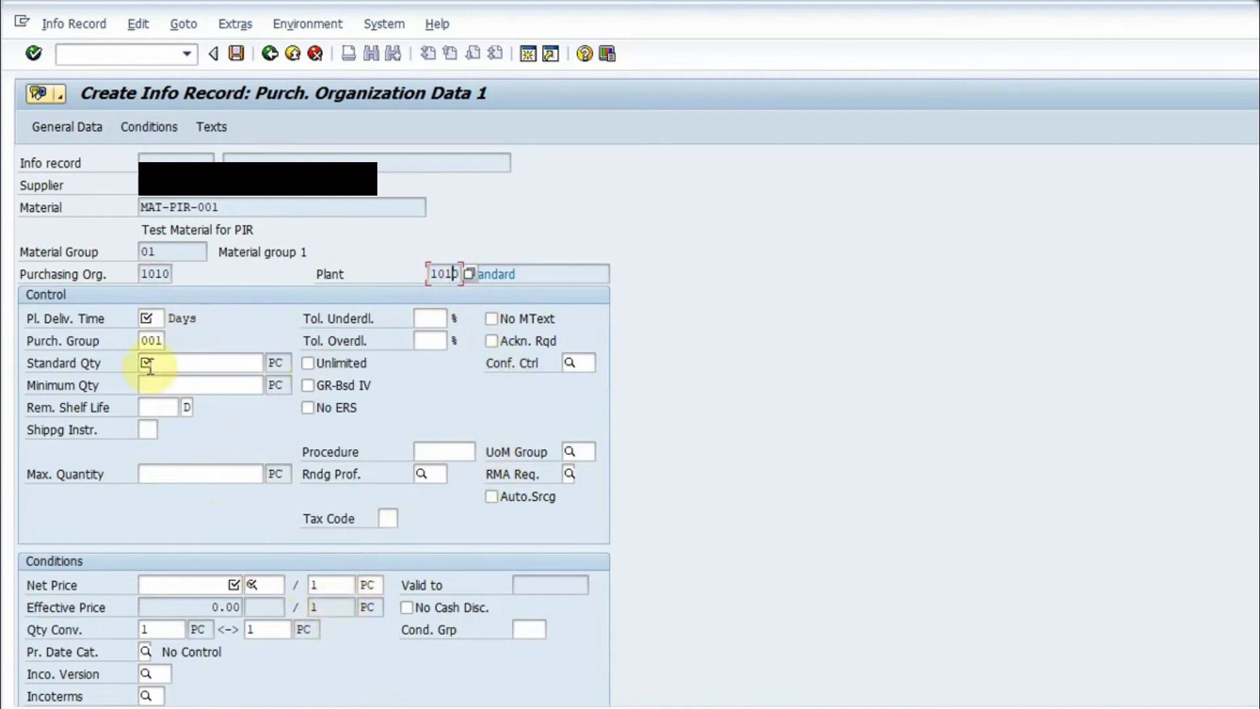
left_click(162, 319)
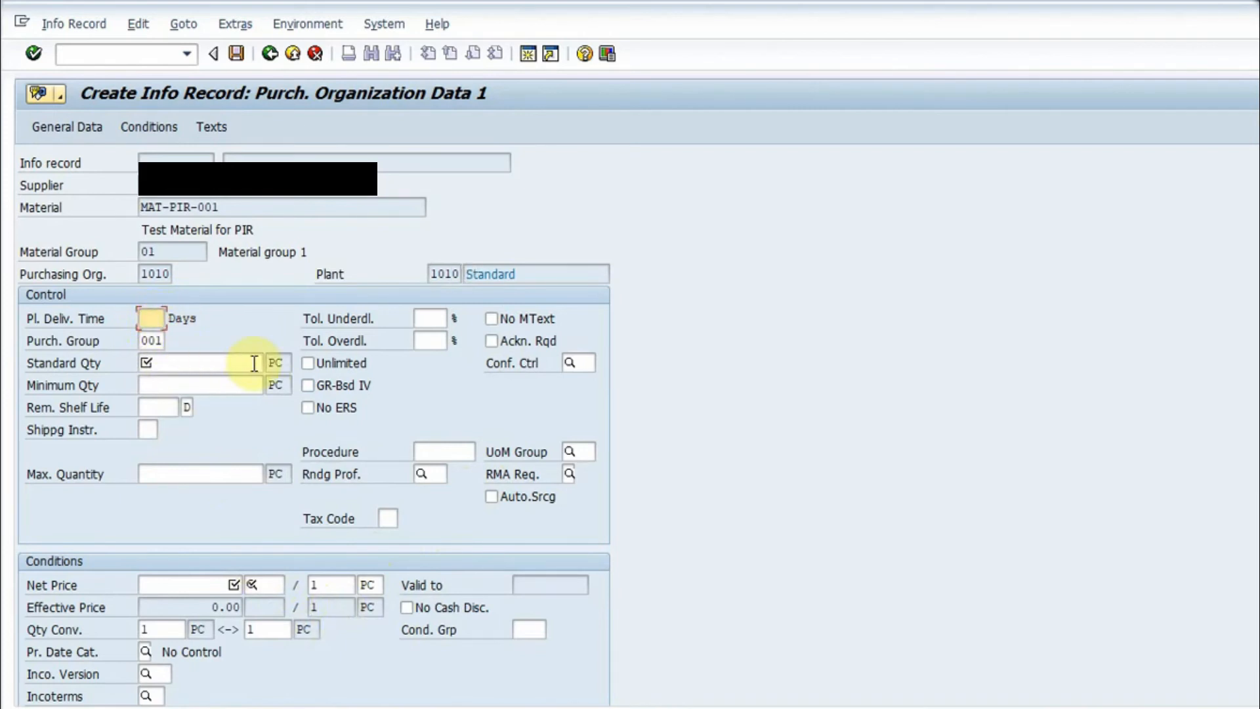
type("2")
left_click(187, 361)
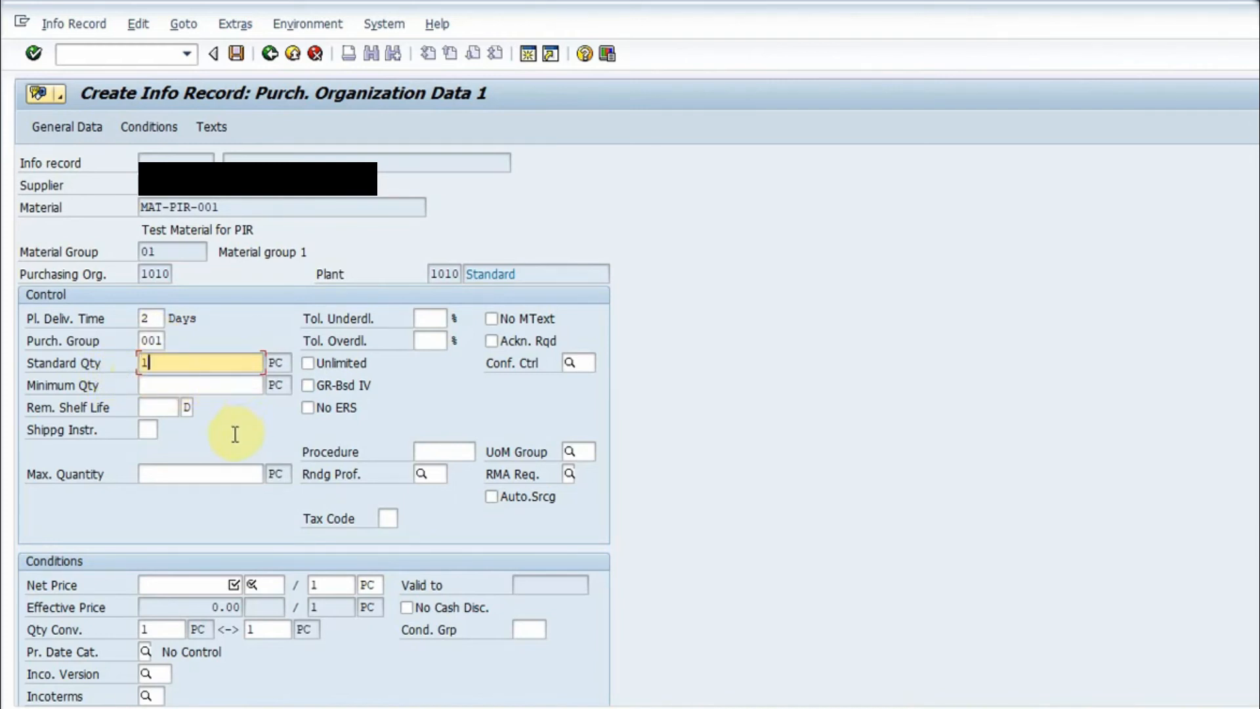
- Go through the minimum quantity, remaining shelf life, maximum quantity, delivery tolerance and confirmation control fields
left_click(187, 387)
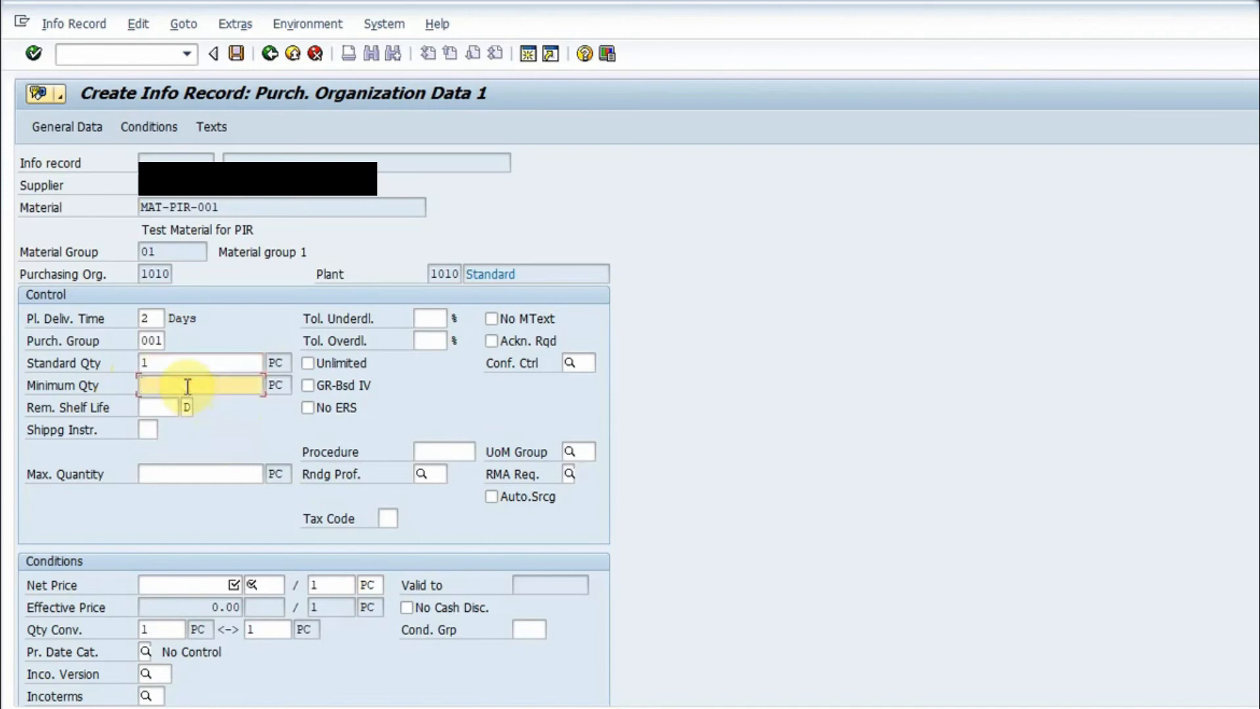
left_click(151, 407)
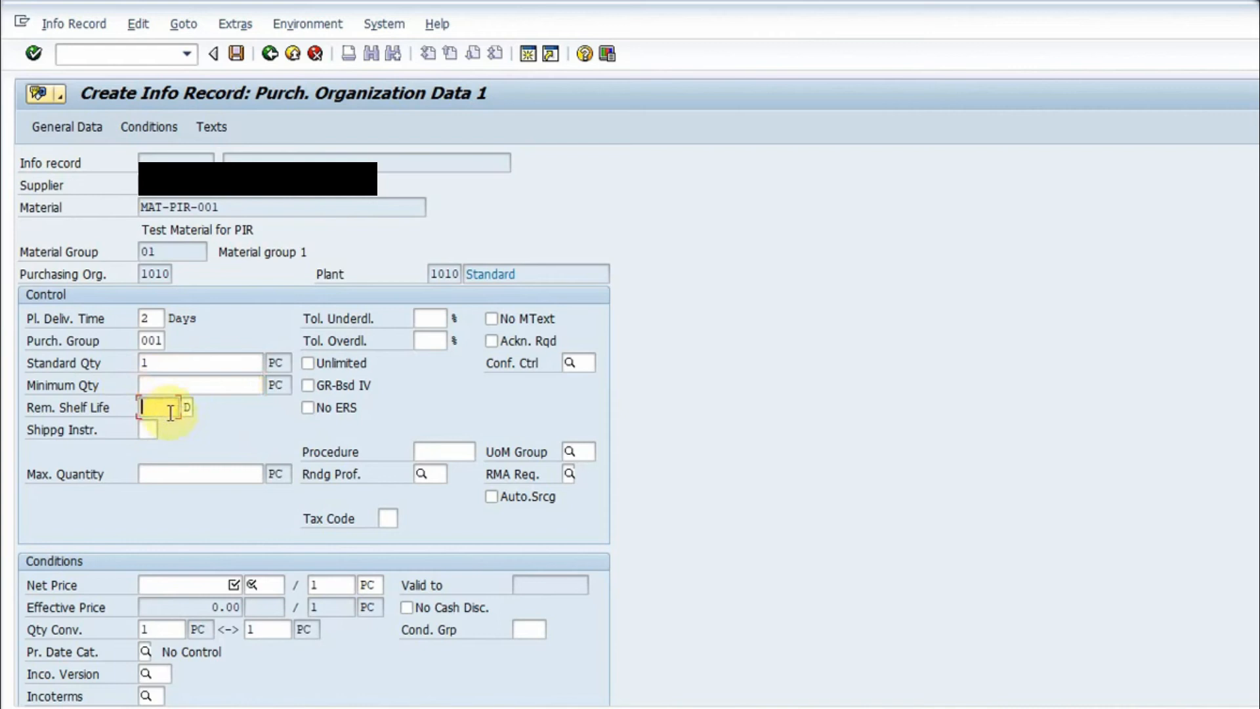
left_click(160, 473)
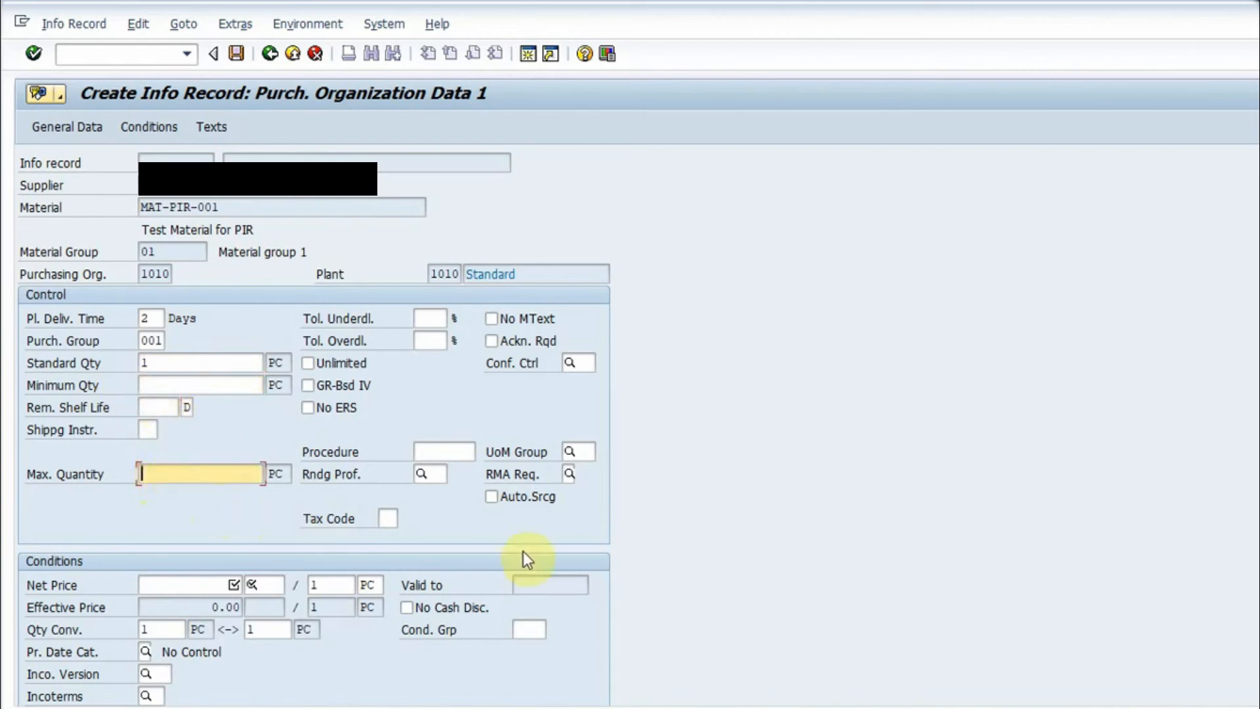
left_click(430, 318)
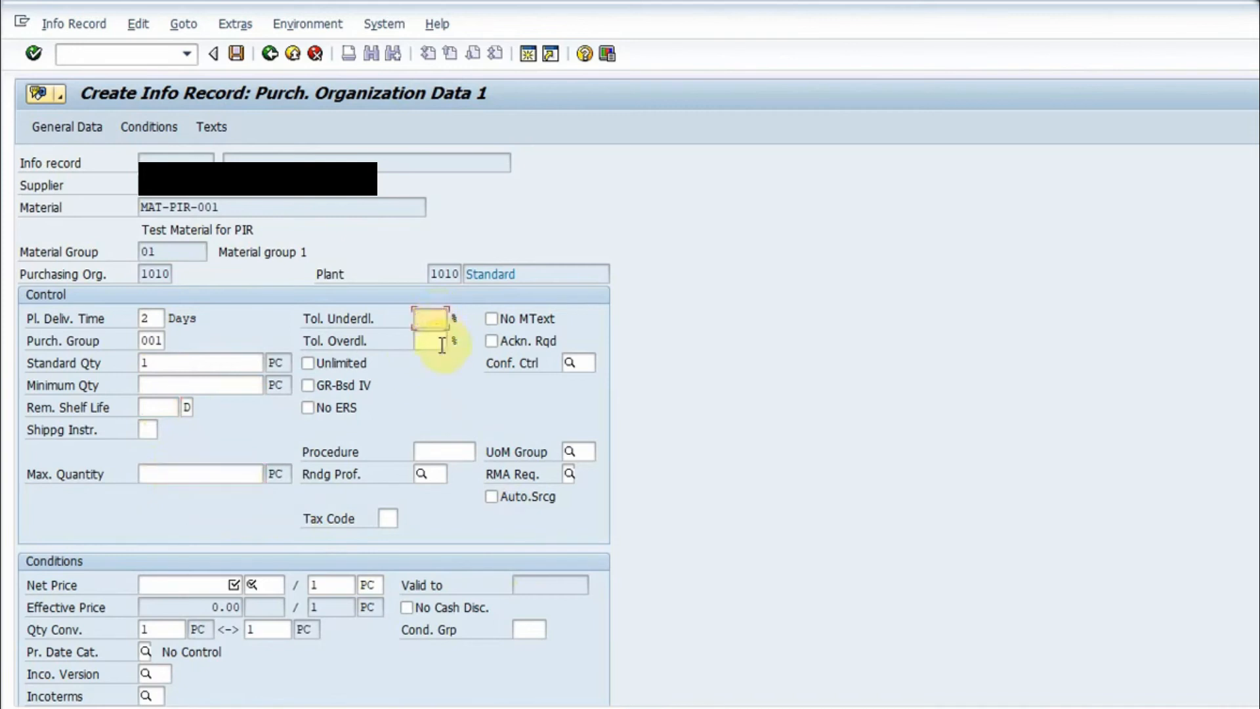
left_click(437, 342)
left_click(439, 315)
left_click(439, 319)
left_click(439, 341)
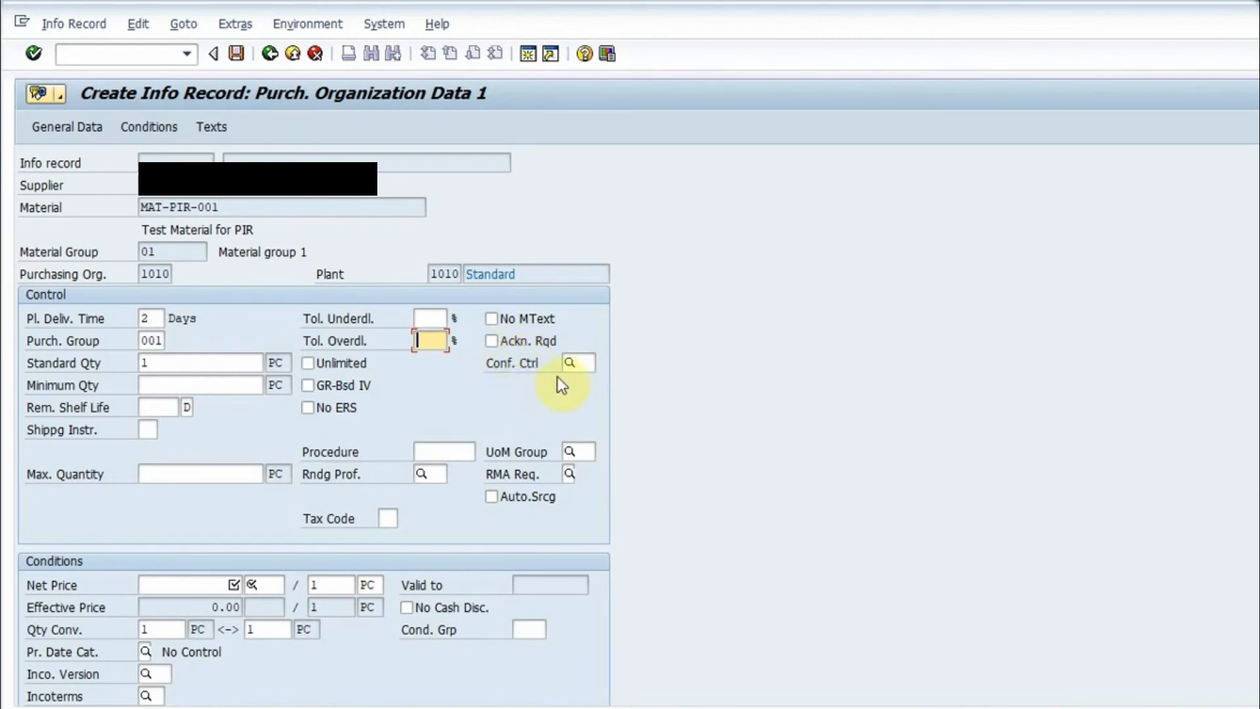
left_click(571, 363)
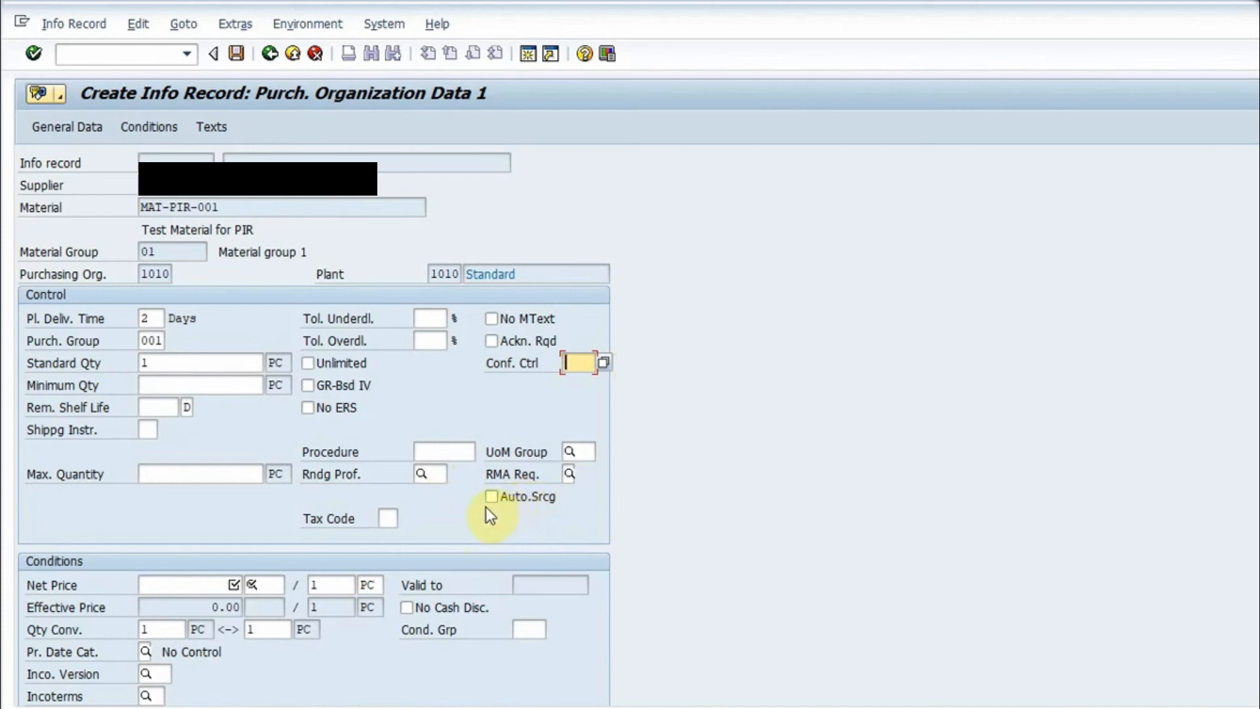
- Read the field help for the automatic sourcing option and close it
left_click(538, 499)
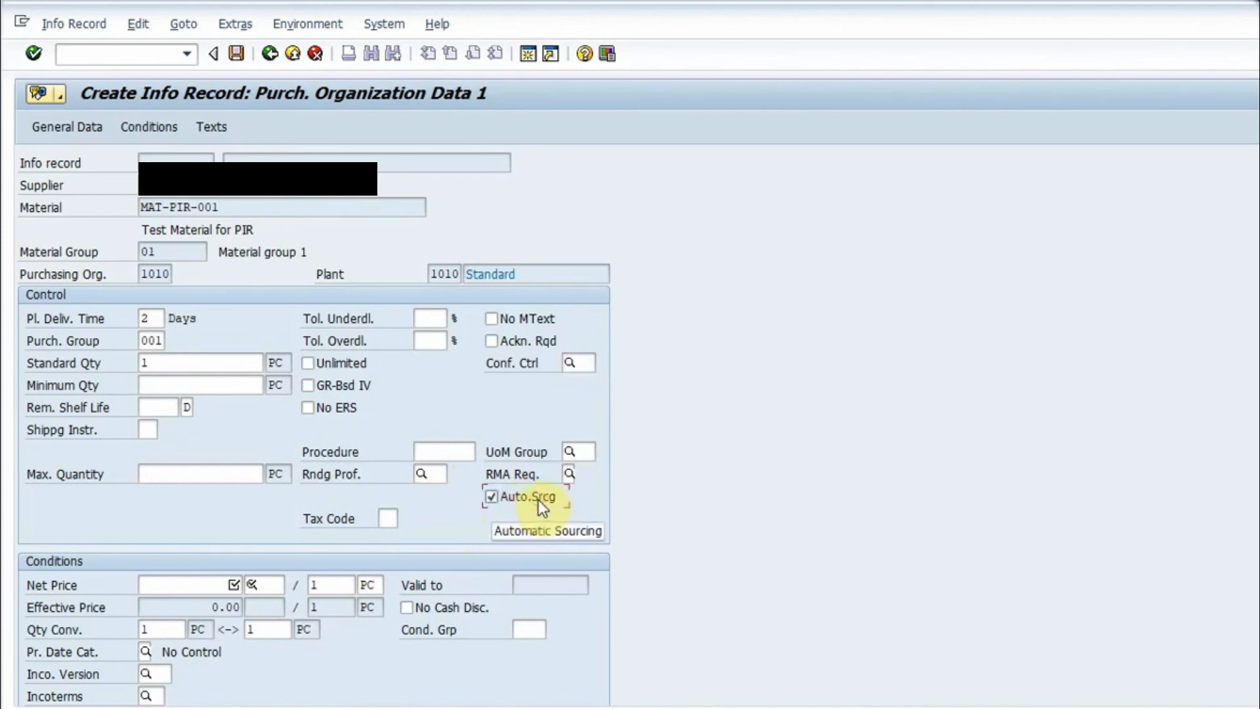
key("F1")
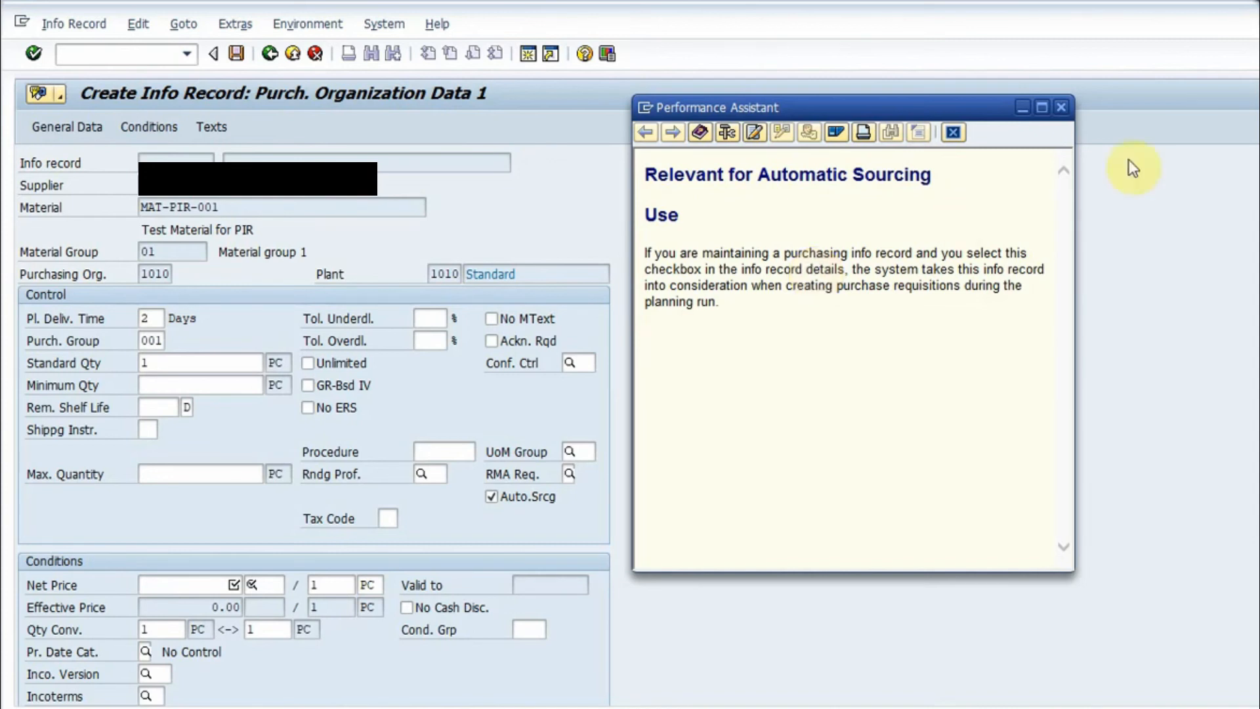
left_click(1060, 109)
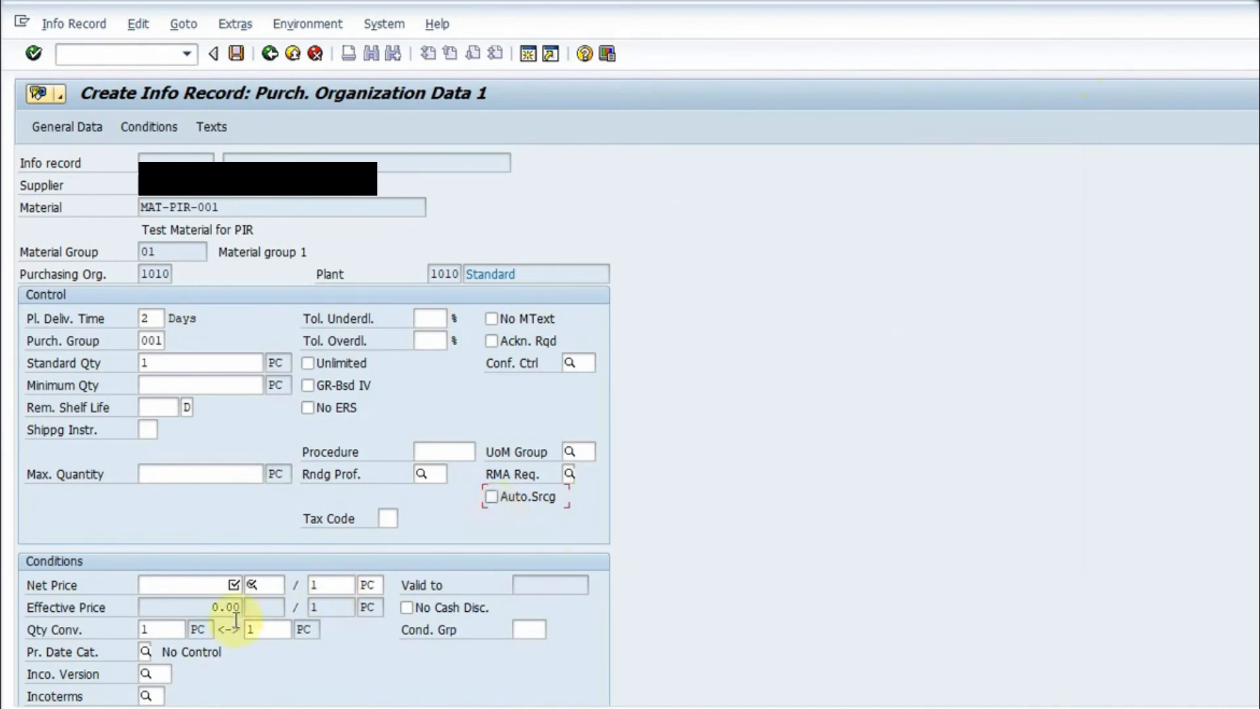
- Set the net price to 6 EUR per 1 PC in the conditions
left_click(225, 584)
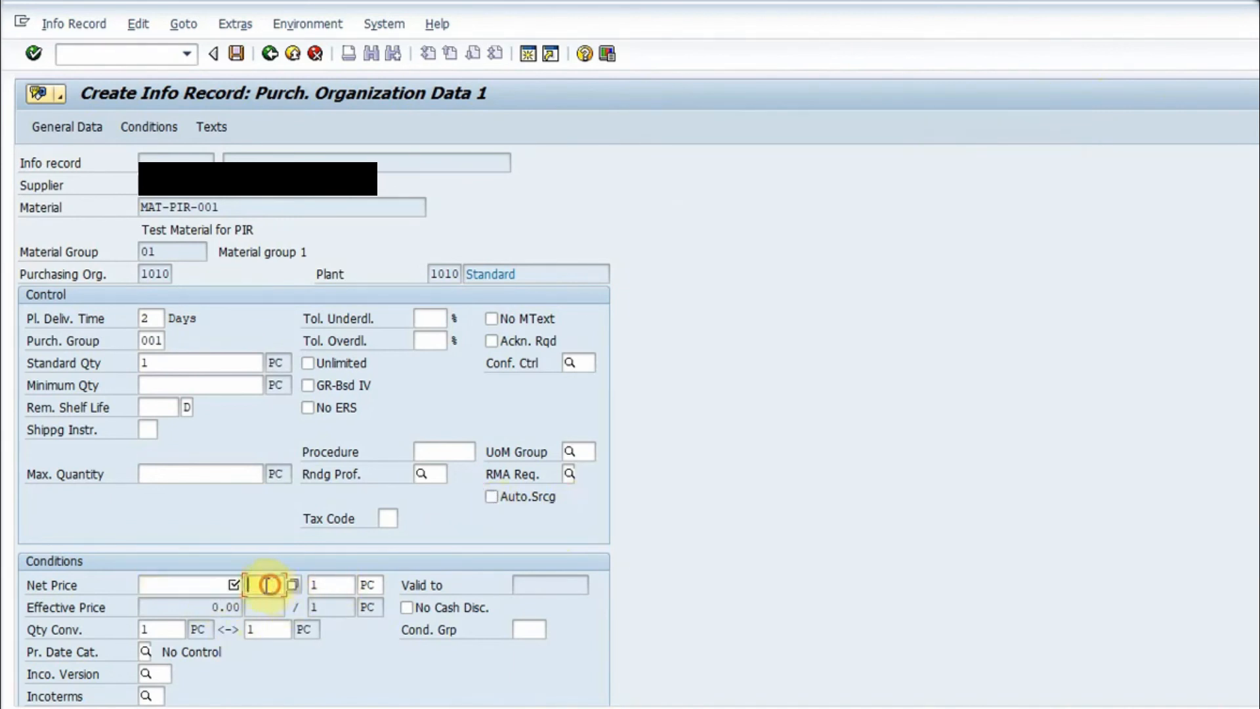
left_click(228, 583)
type("6")
left_click(266, 585)
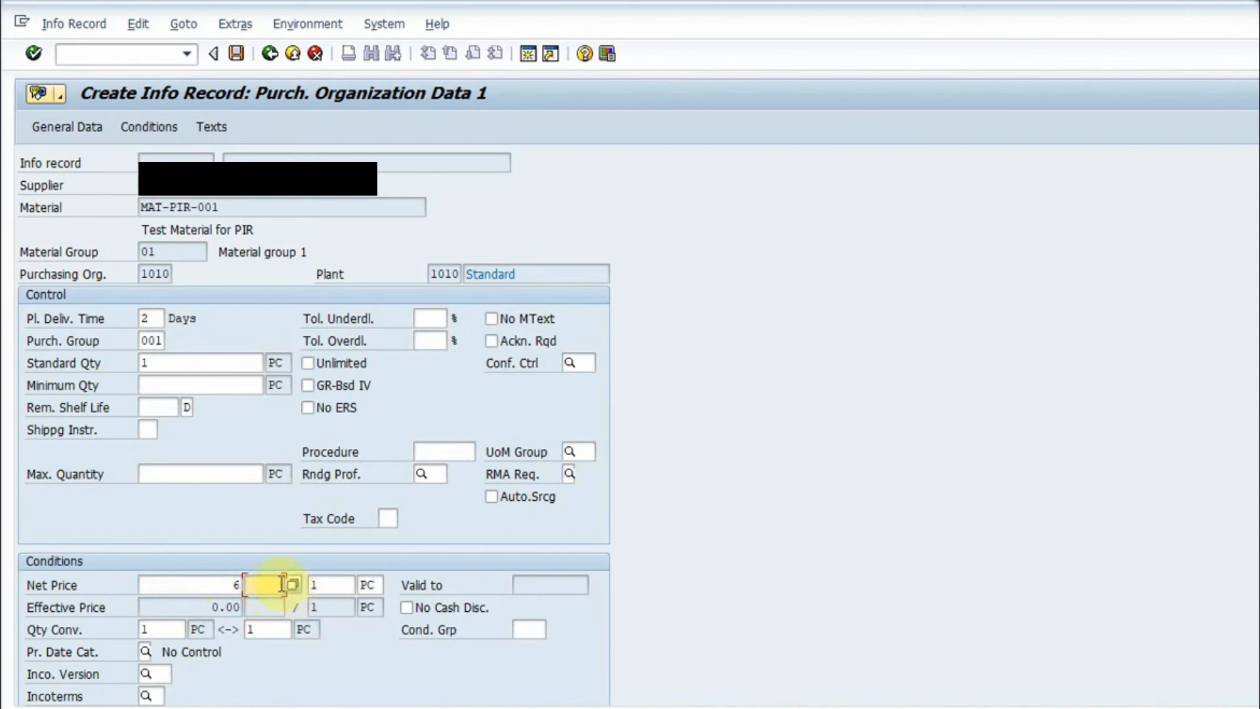
type("eu")
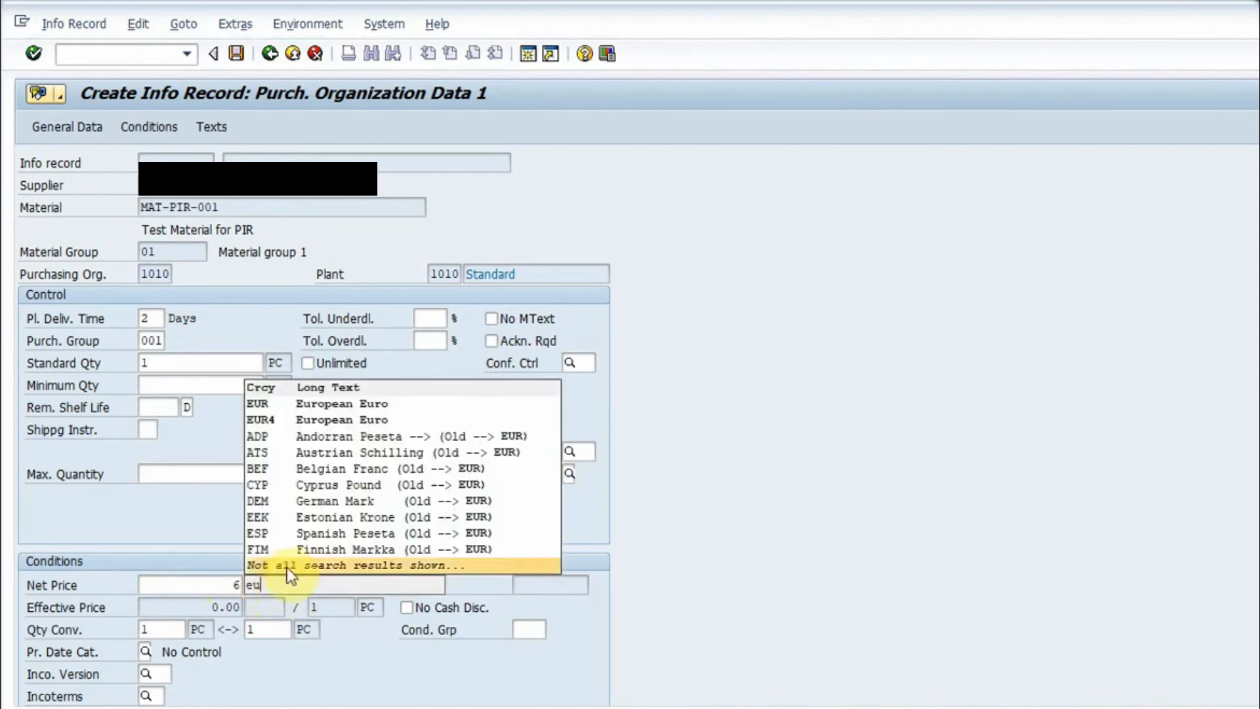
left_click(274, 404)
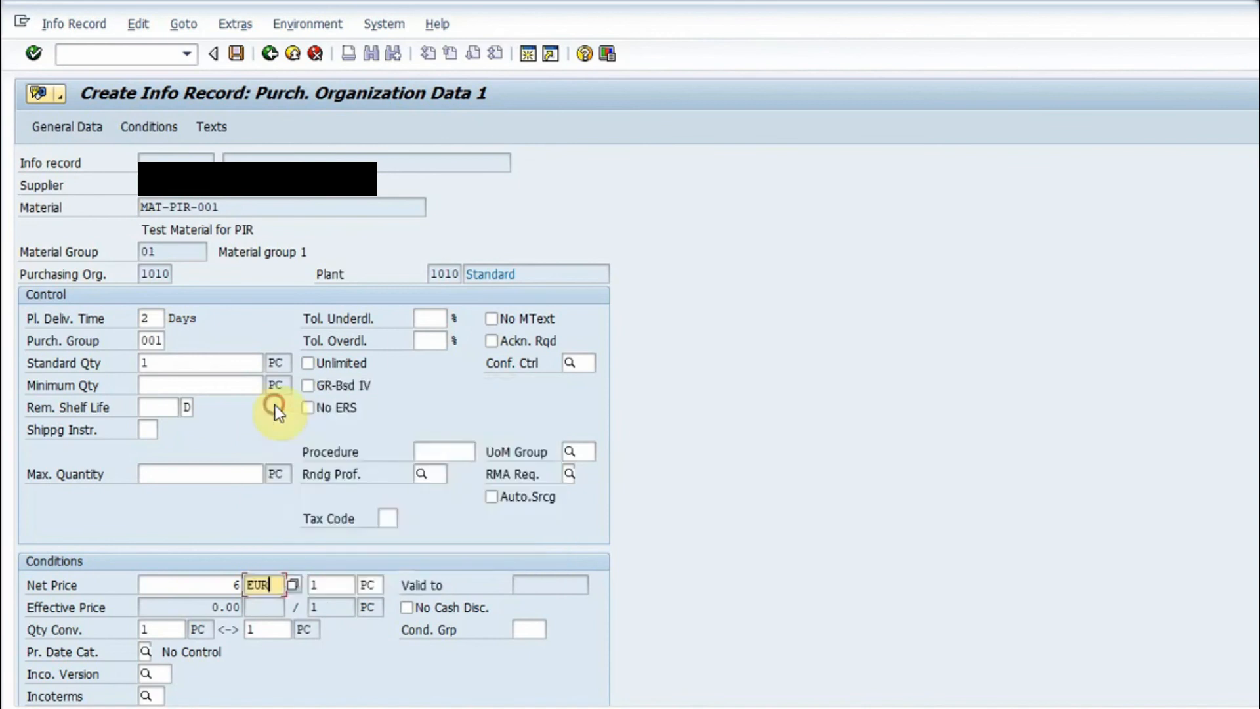
left_click(337, 586)
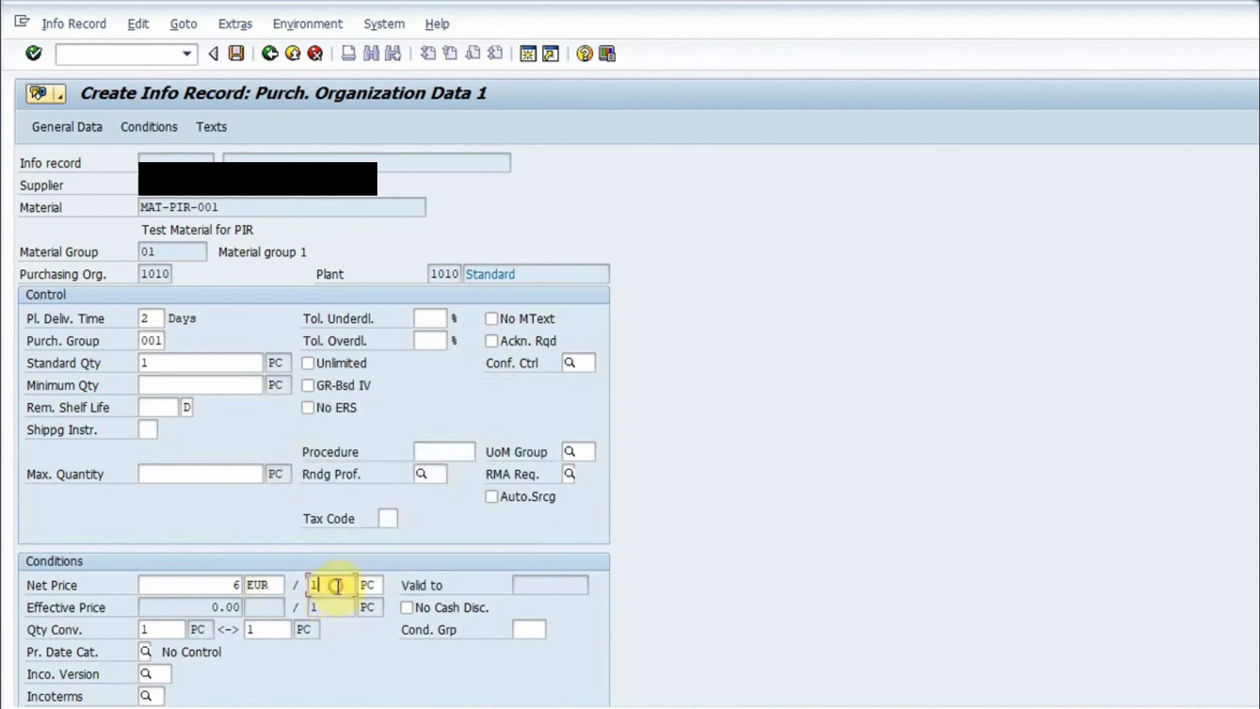
left_click(229, 584)
type("5")
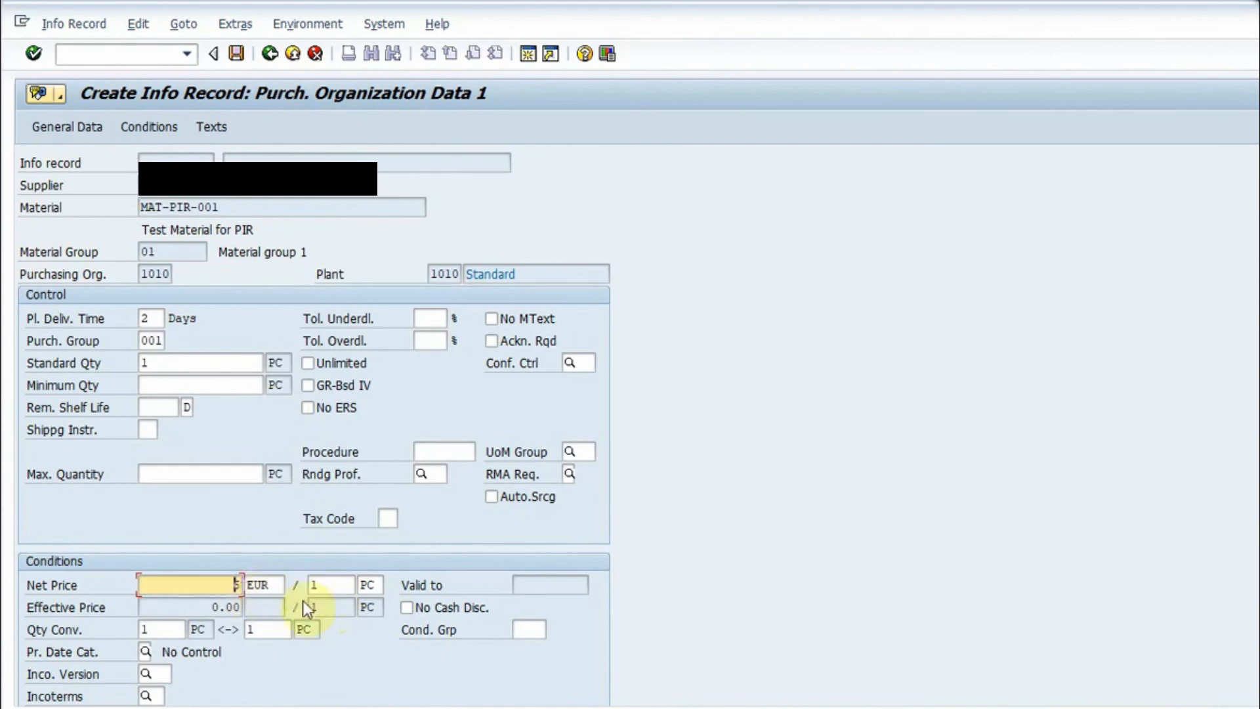
scroll(120, 626, "down", 1)
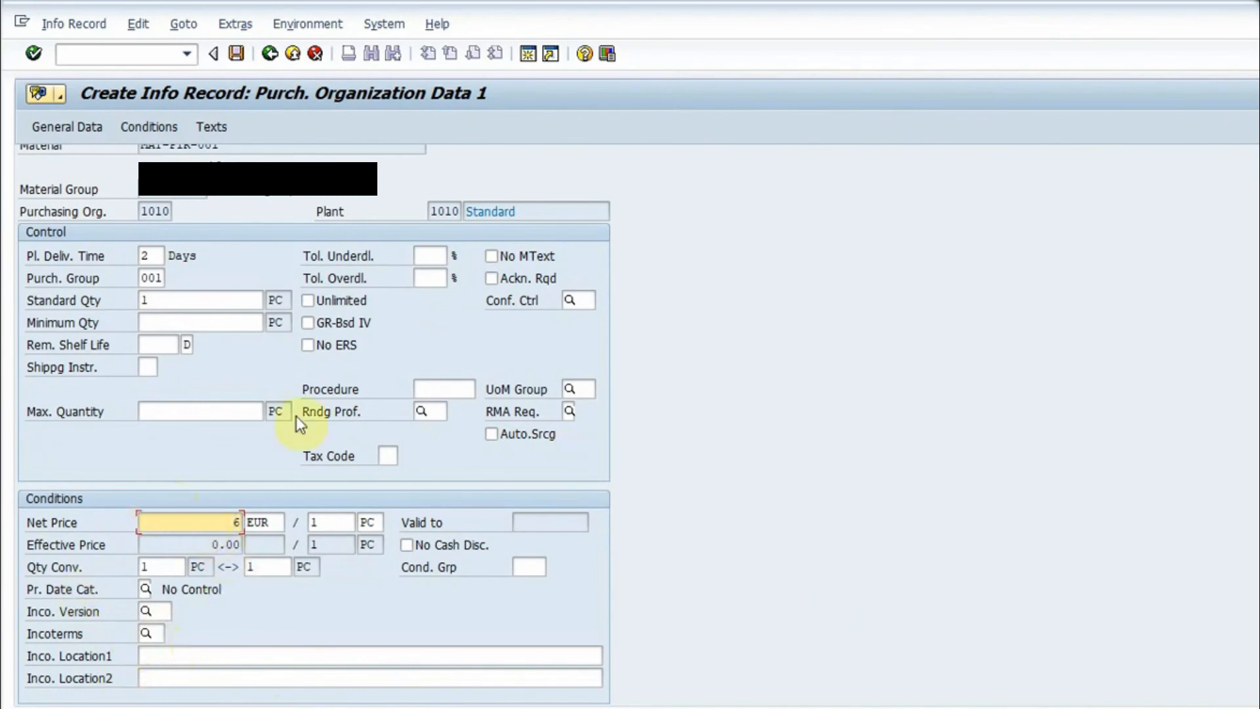
- Go through the quotation reference fields in Purch. Organization Data 2 and the price condition's description, amount and validity dates
key("Return")
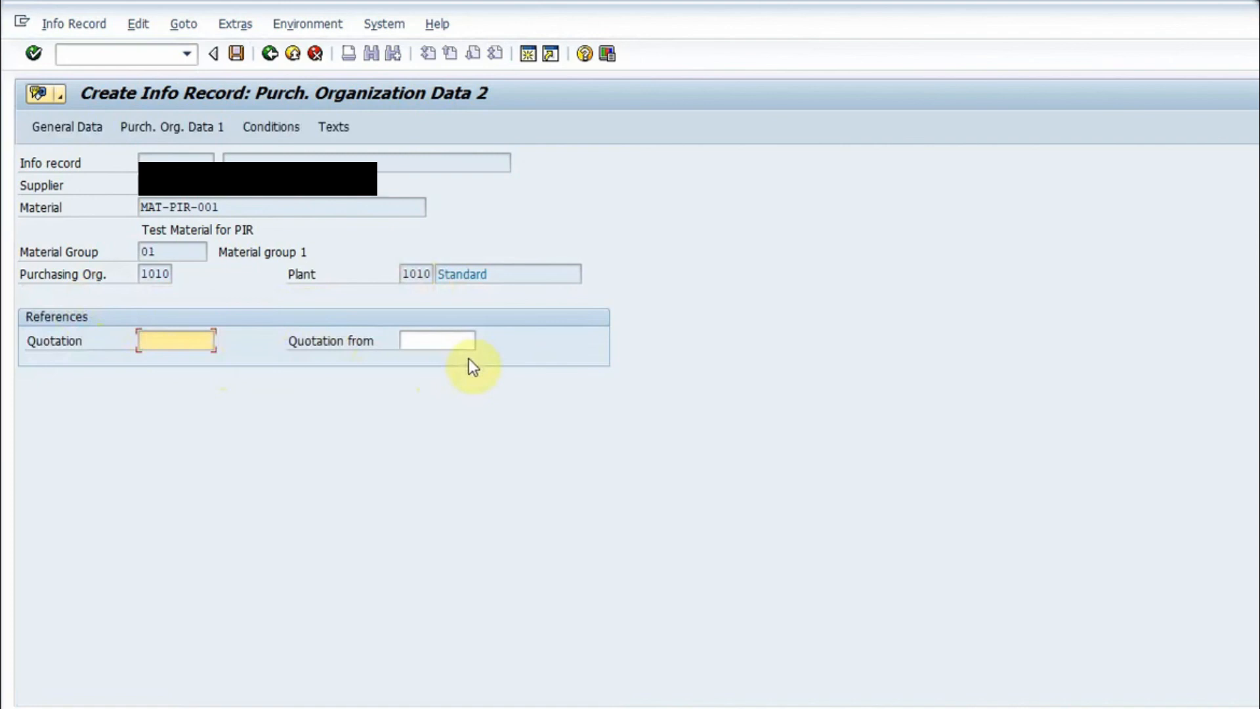
left_click(437, 339)
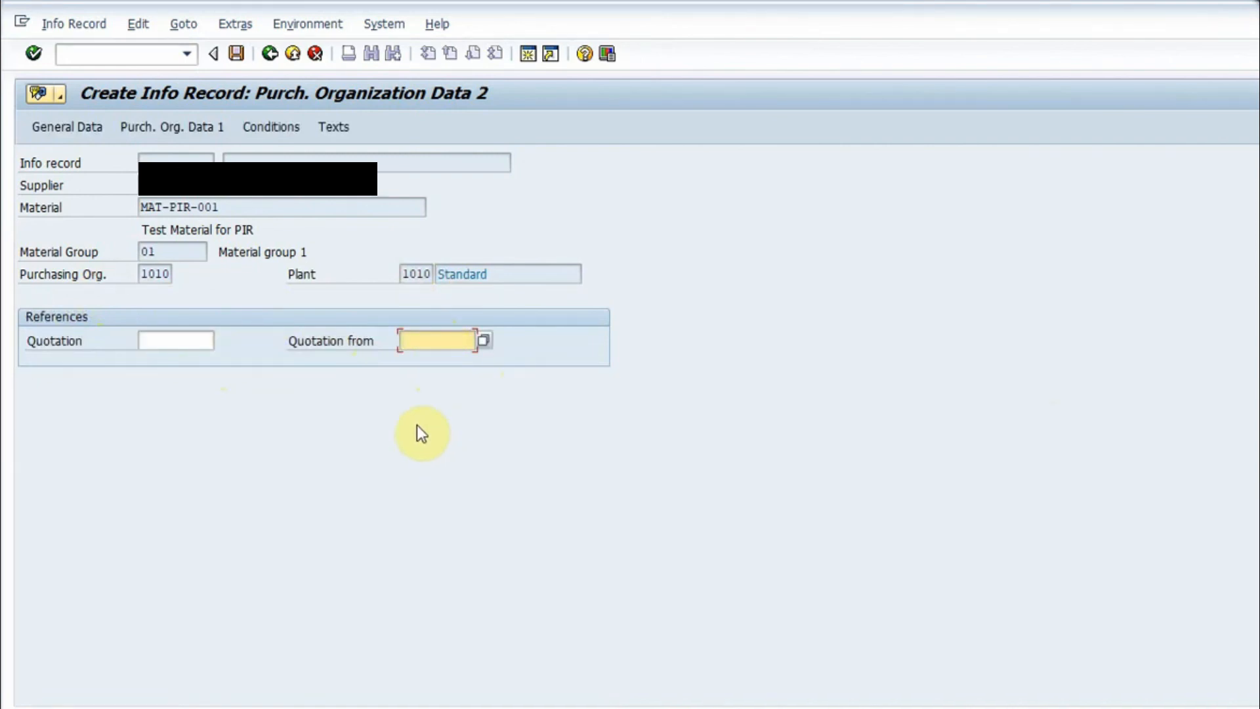
left_click(272, 128)
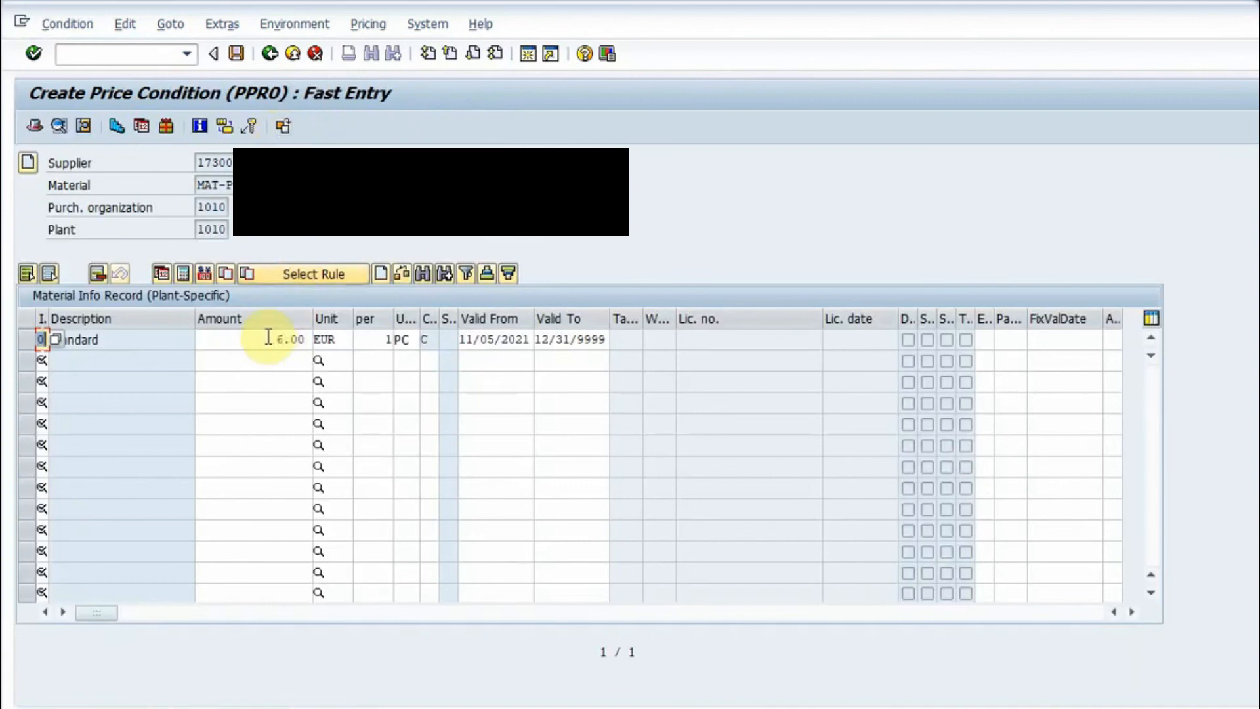
left_click(254, 339)
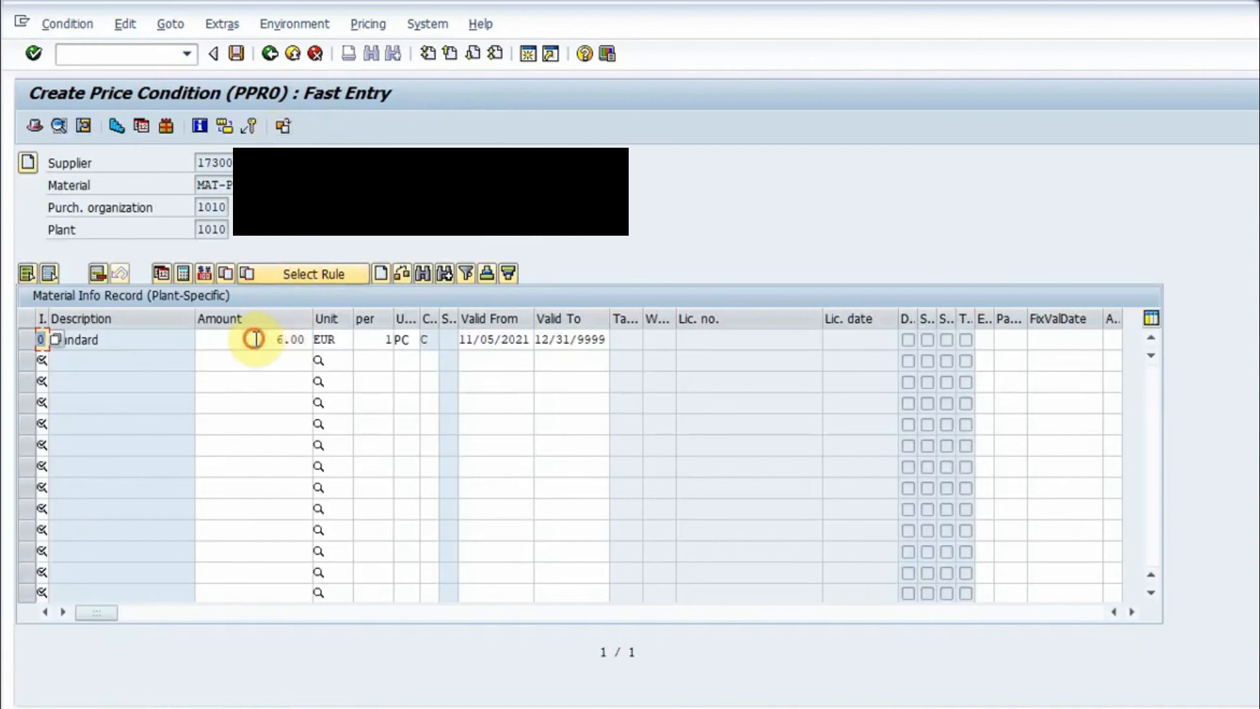
left_click(139, 340)
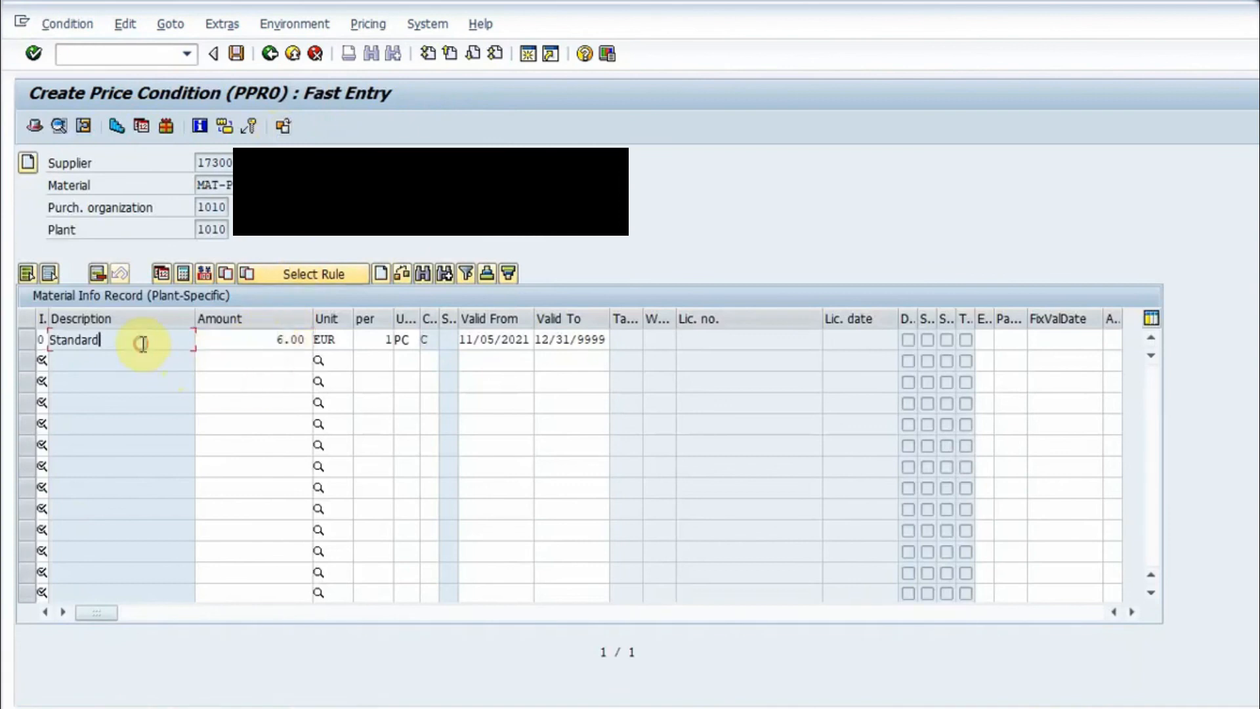
left_click(281, 339)
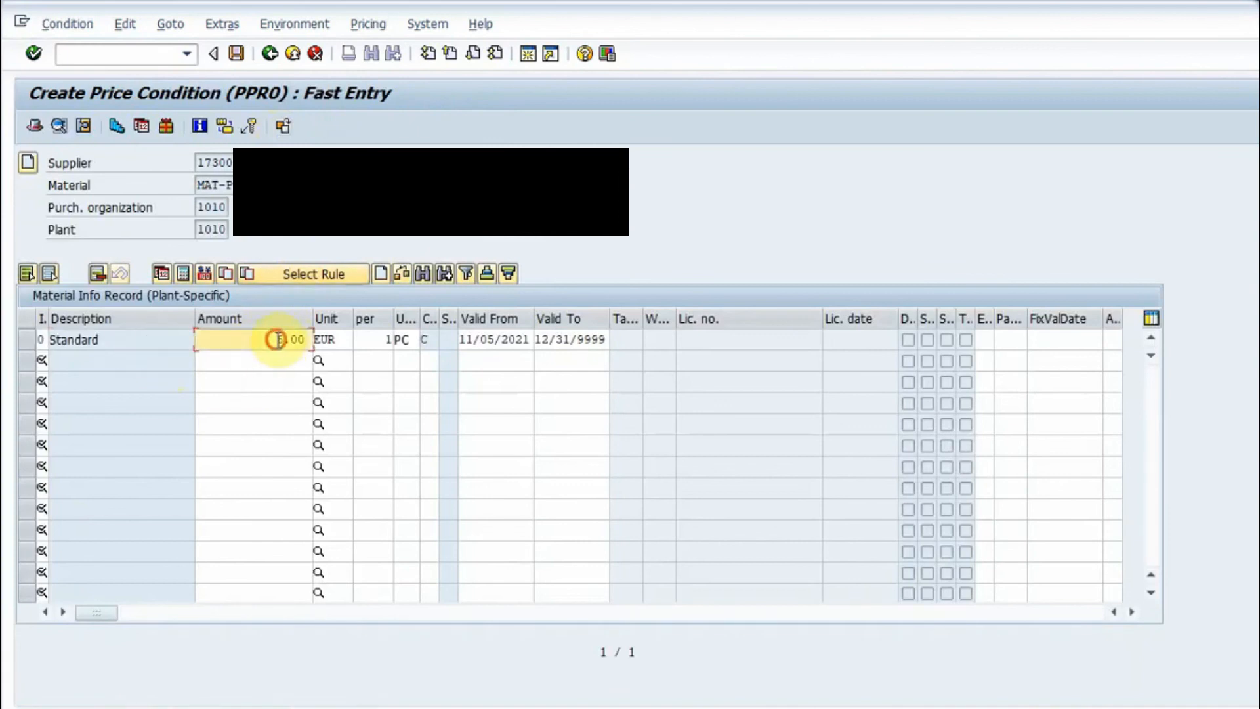
left_click(533, 339)
left_click(578, 340)
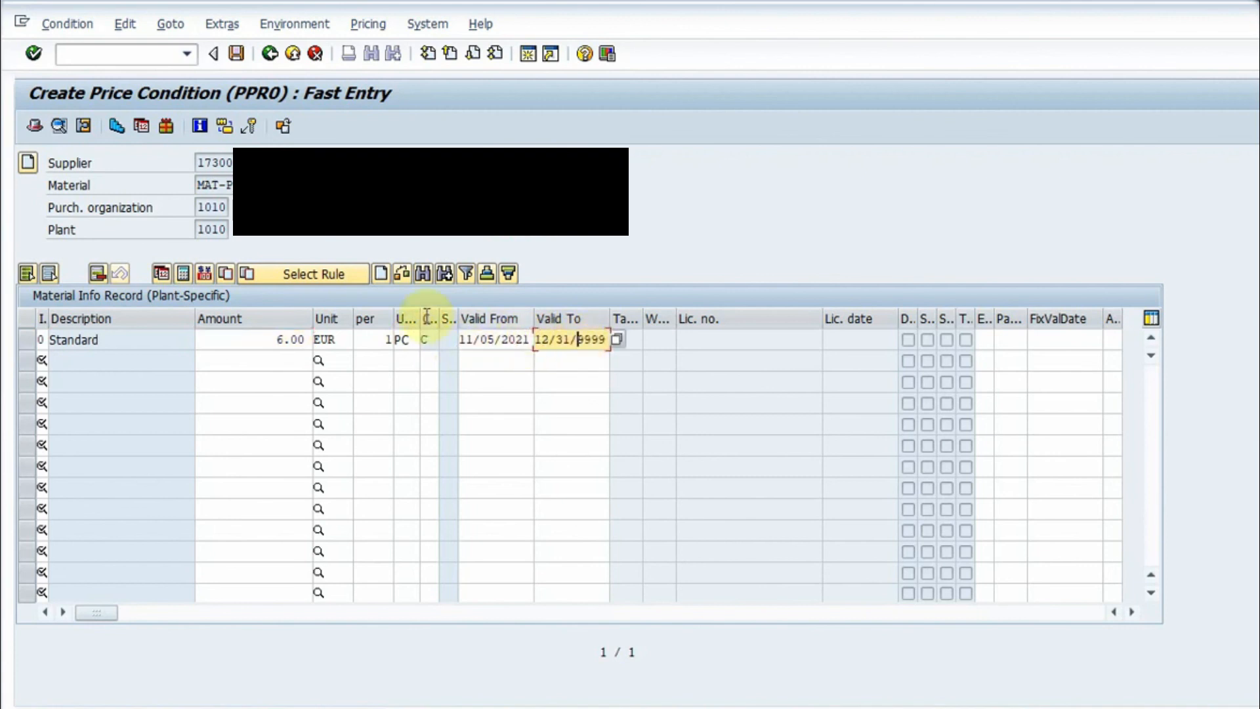
left_click(274, 53)
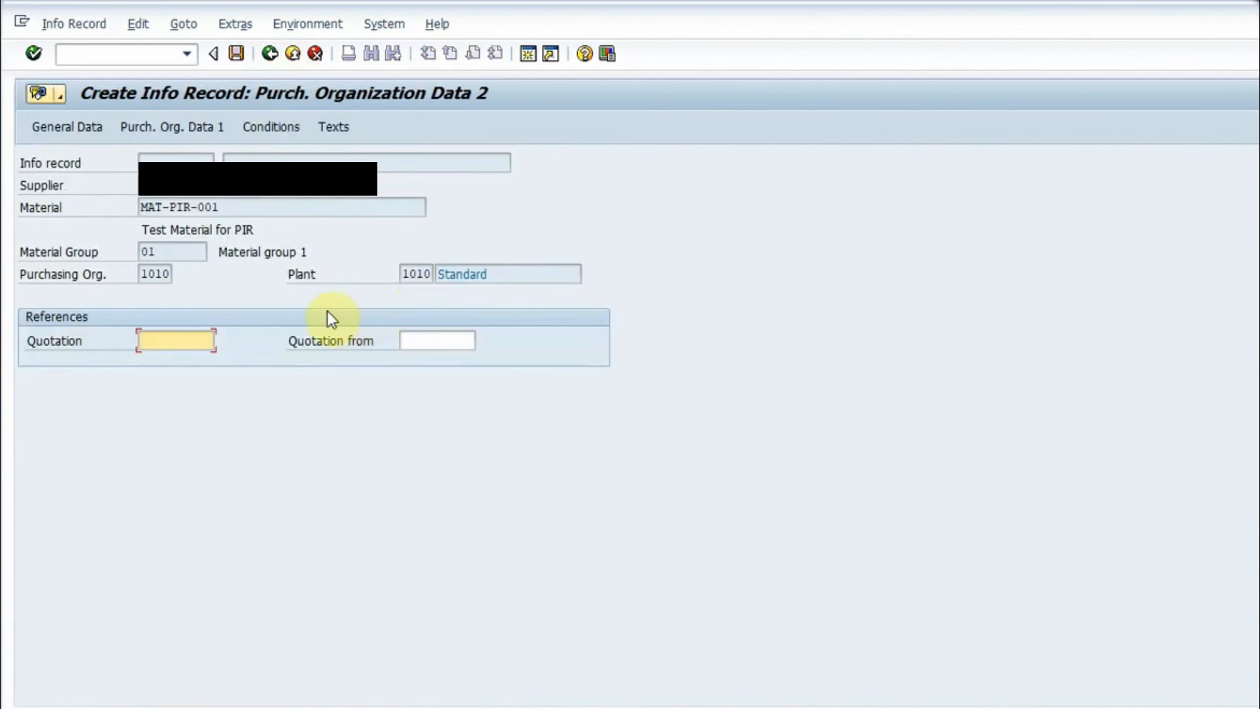
- Look over the info memo and purchase order text sections, leave them empty, and save the info record
key("Return")
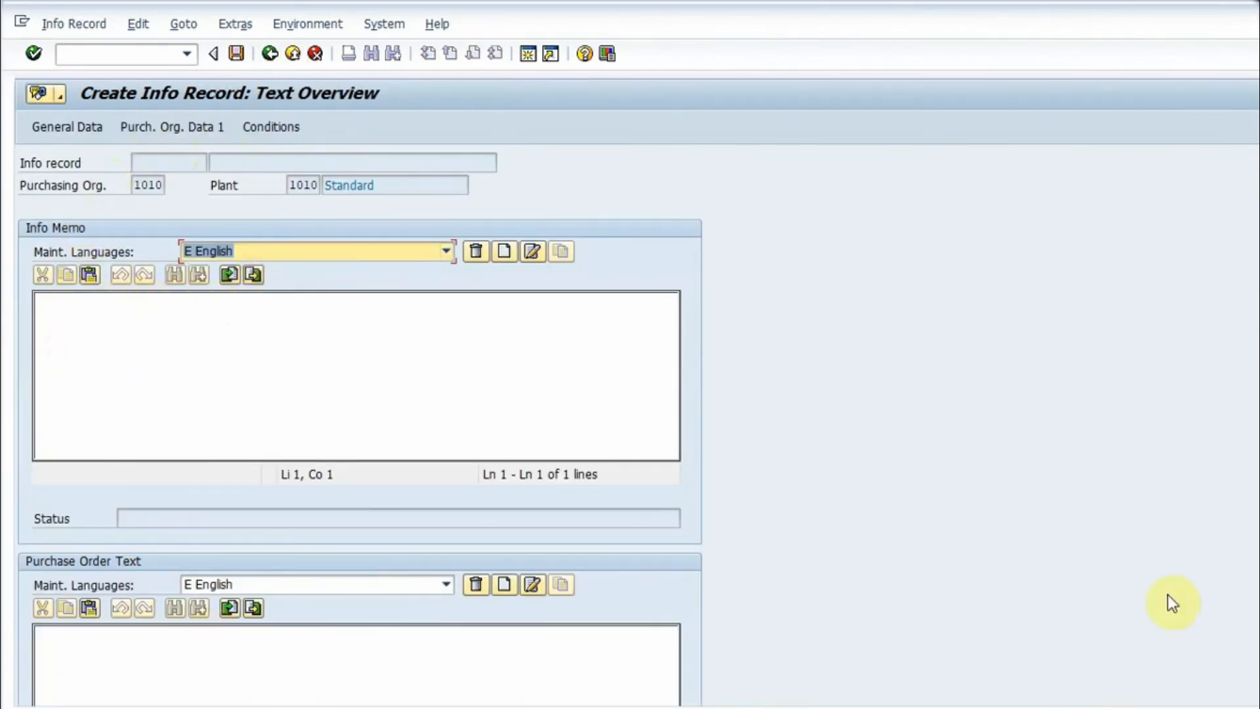
scroll(361, 427, "down", 3)
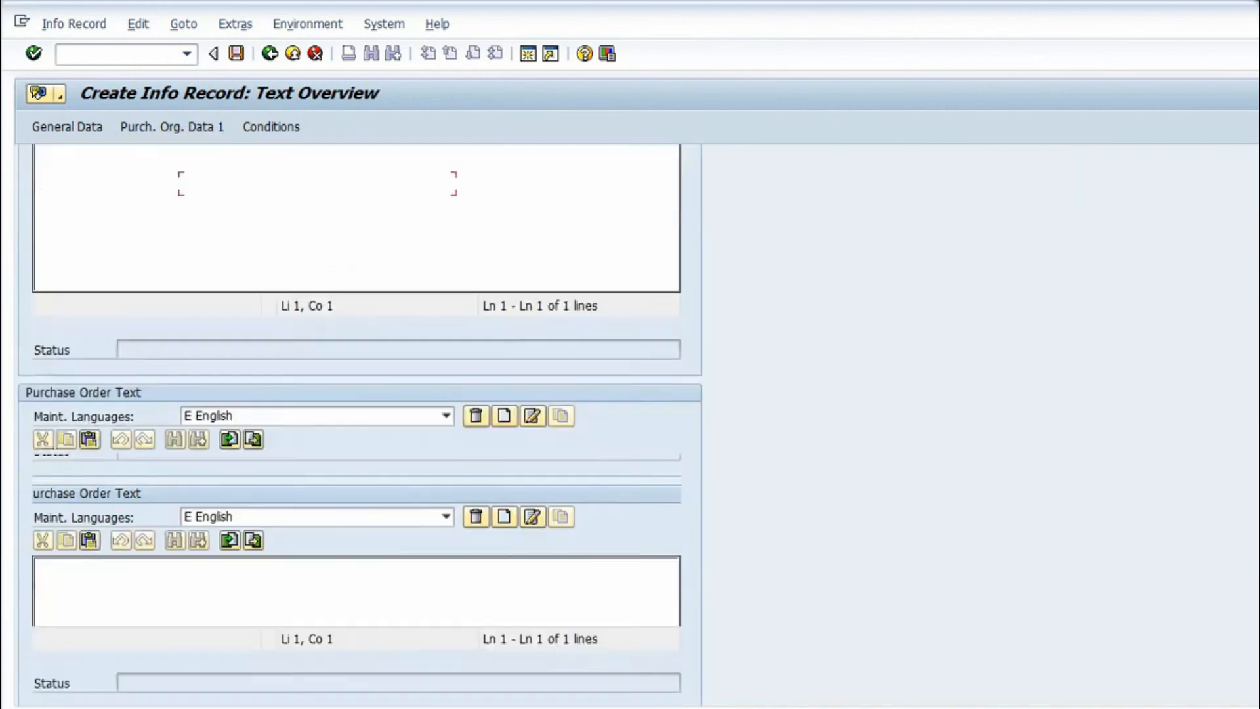
scroll(361, 427, "up", 3)
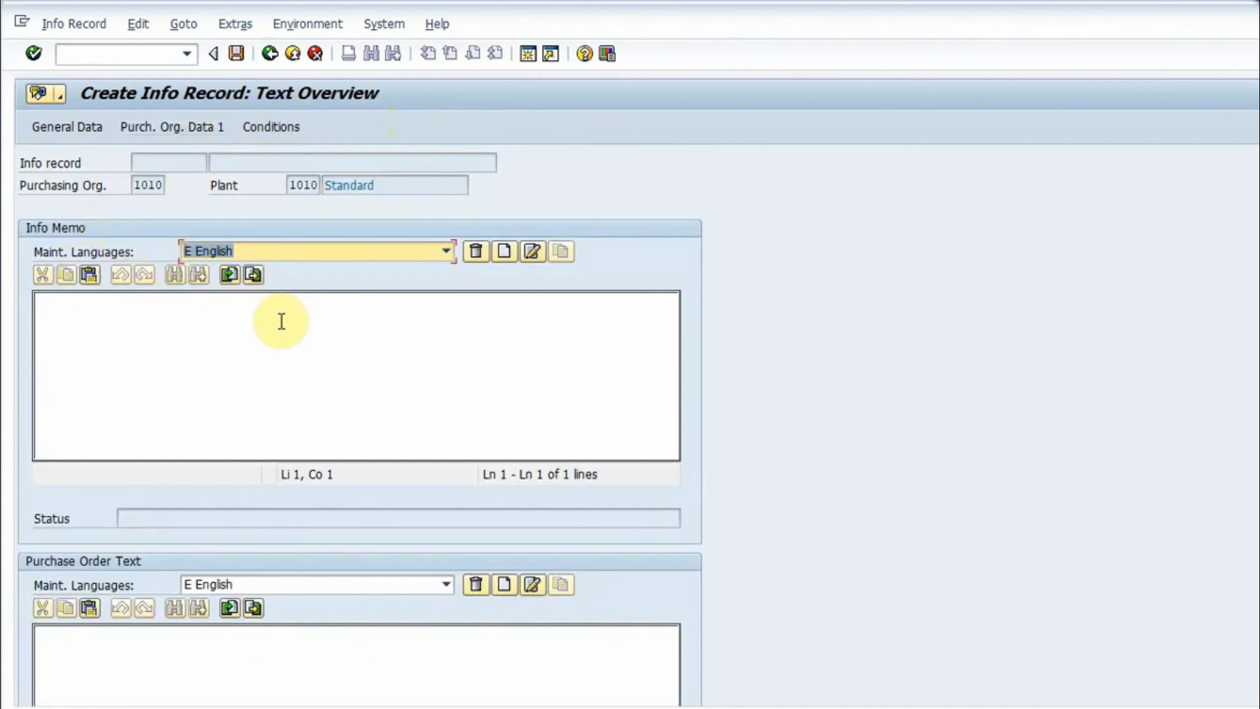
key("Return")
left_click_drag(361, 275, 374, 321)
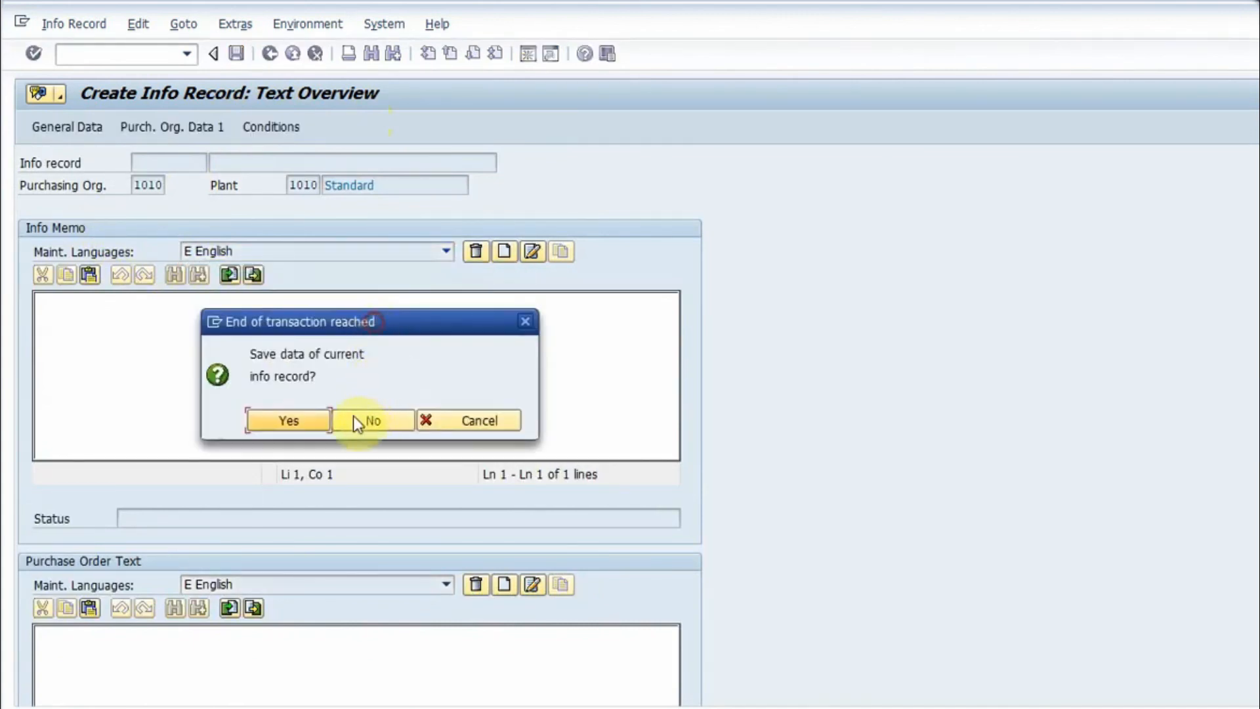
left_click(299, 420)
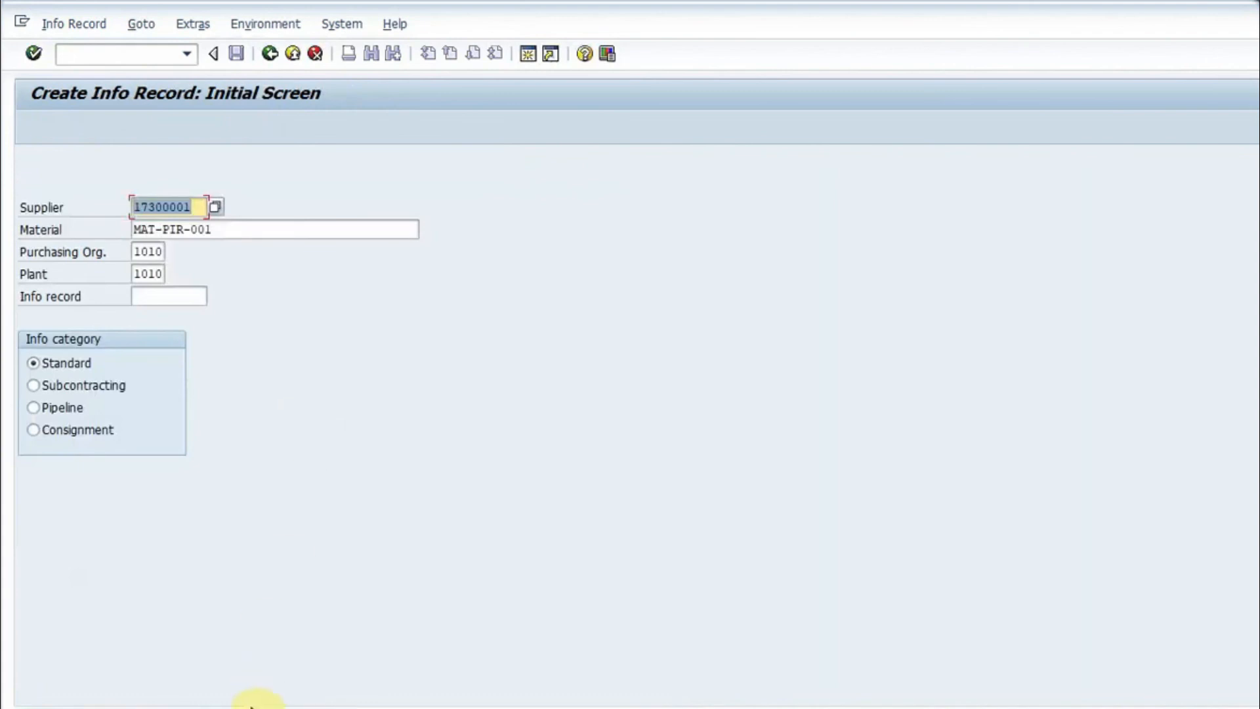
- Open the details of the creation message and copy the new purchasing info record number
left_click(262, 706)
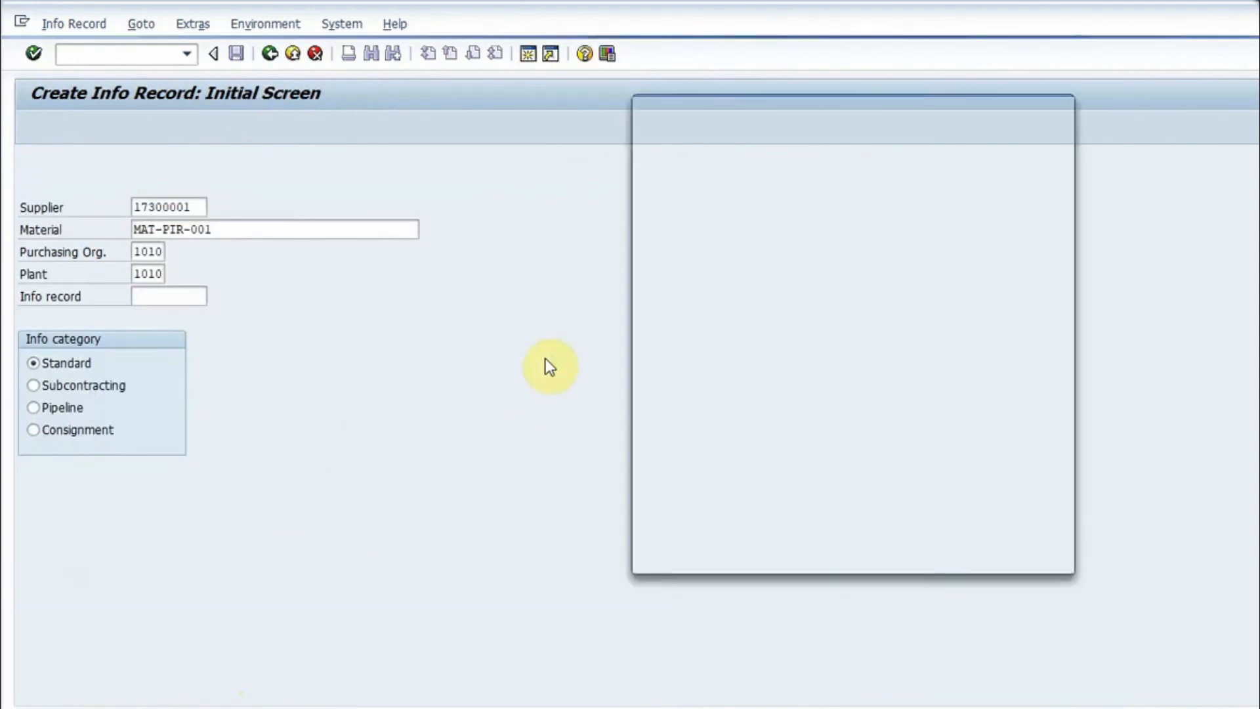
left_click_drag(773, 105, 628, 123)
left_click(764, 192)
double_click(763, 192)
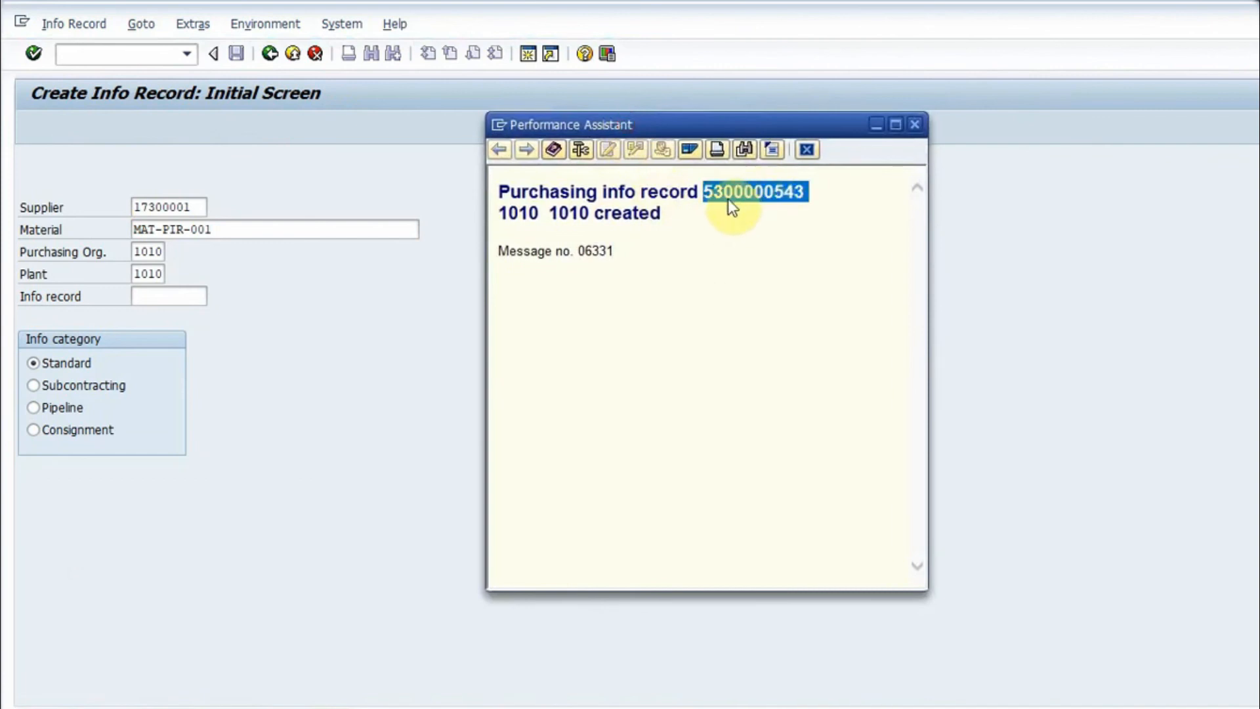
double_click(751, 192)
left_click(723, 273)
double_click(761, 192)
key("ctrl+c")
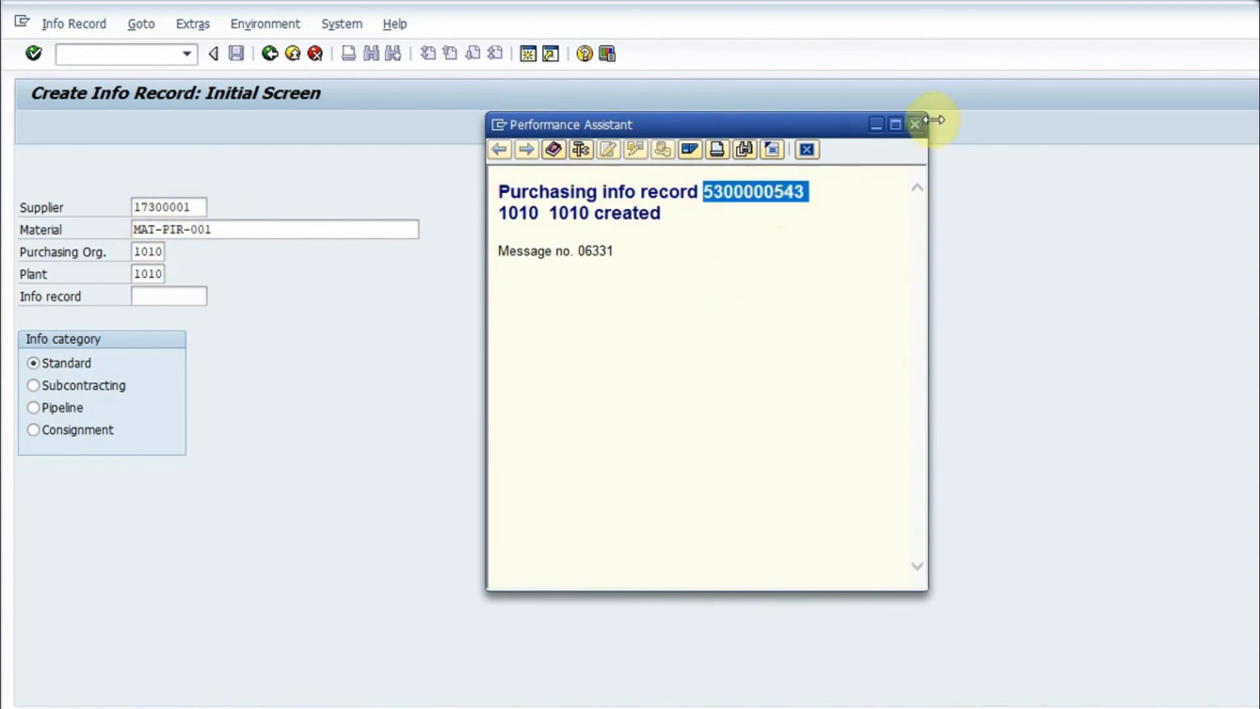
- Start transaction ME13 and display the new info record using its copied number
left_click(142, 54)
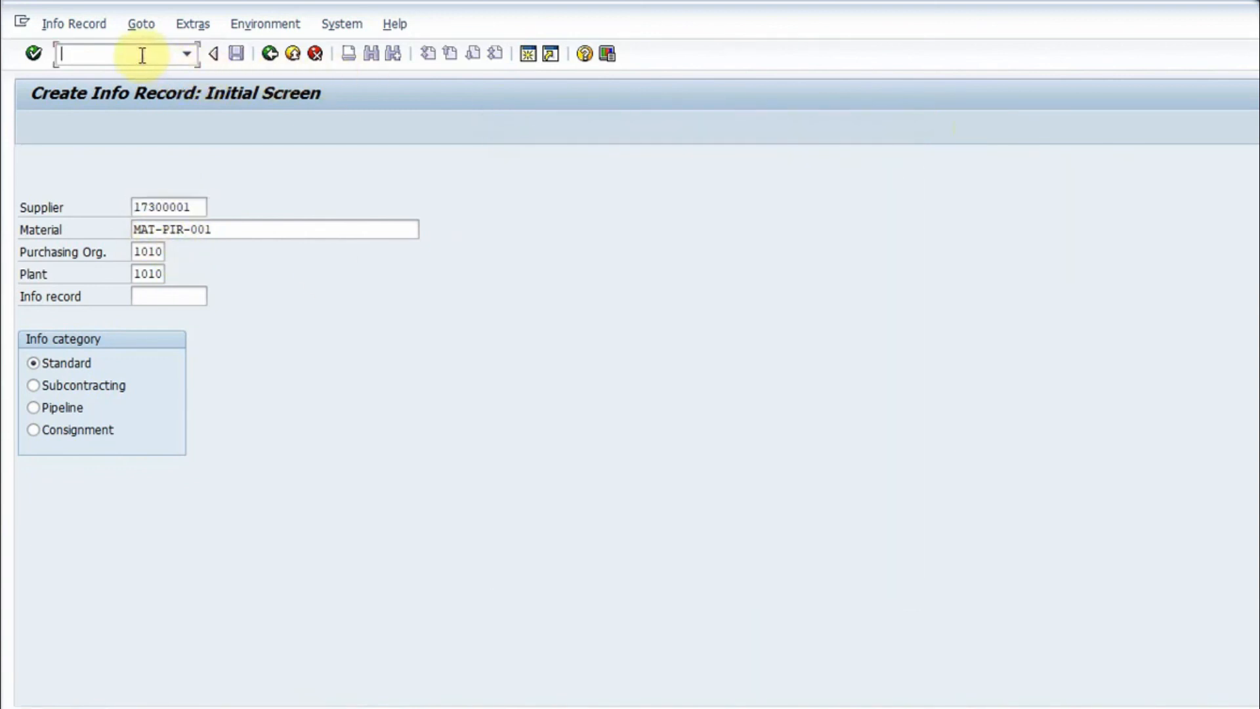
type("/nme13")
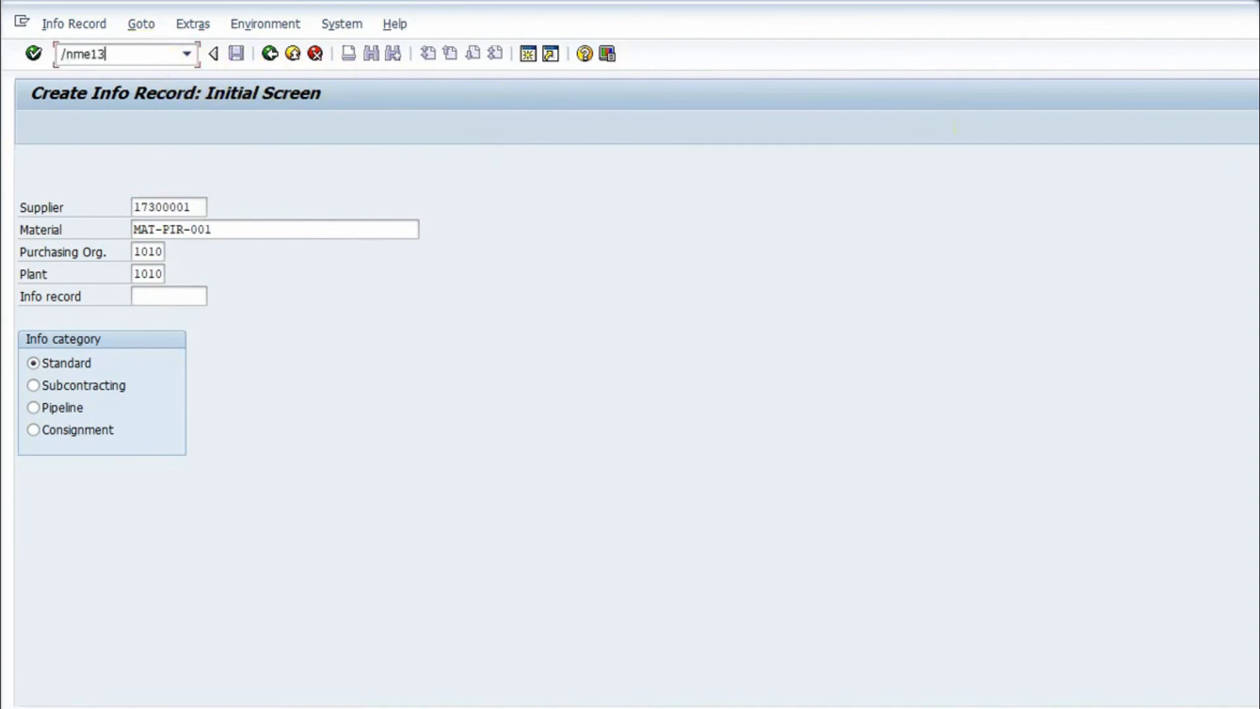
key("Return")
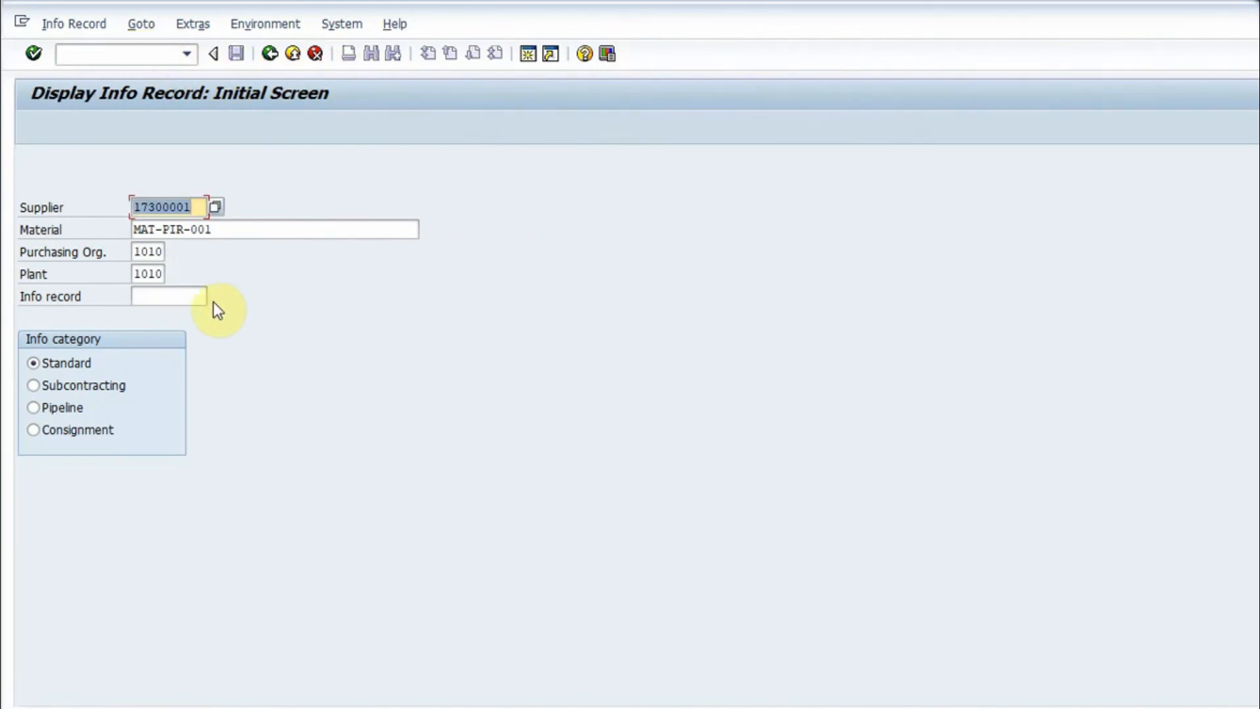
left_click(184, 296)
key("ctrl+v")
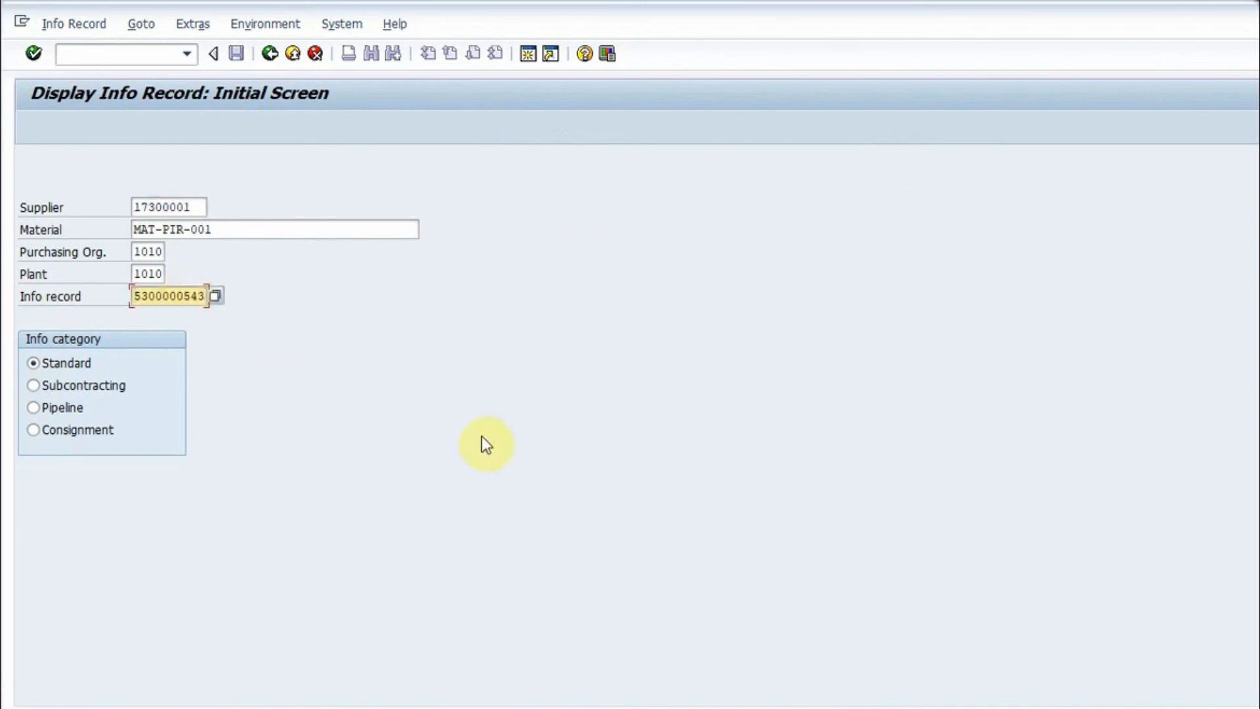
key("Return")
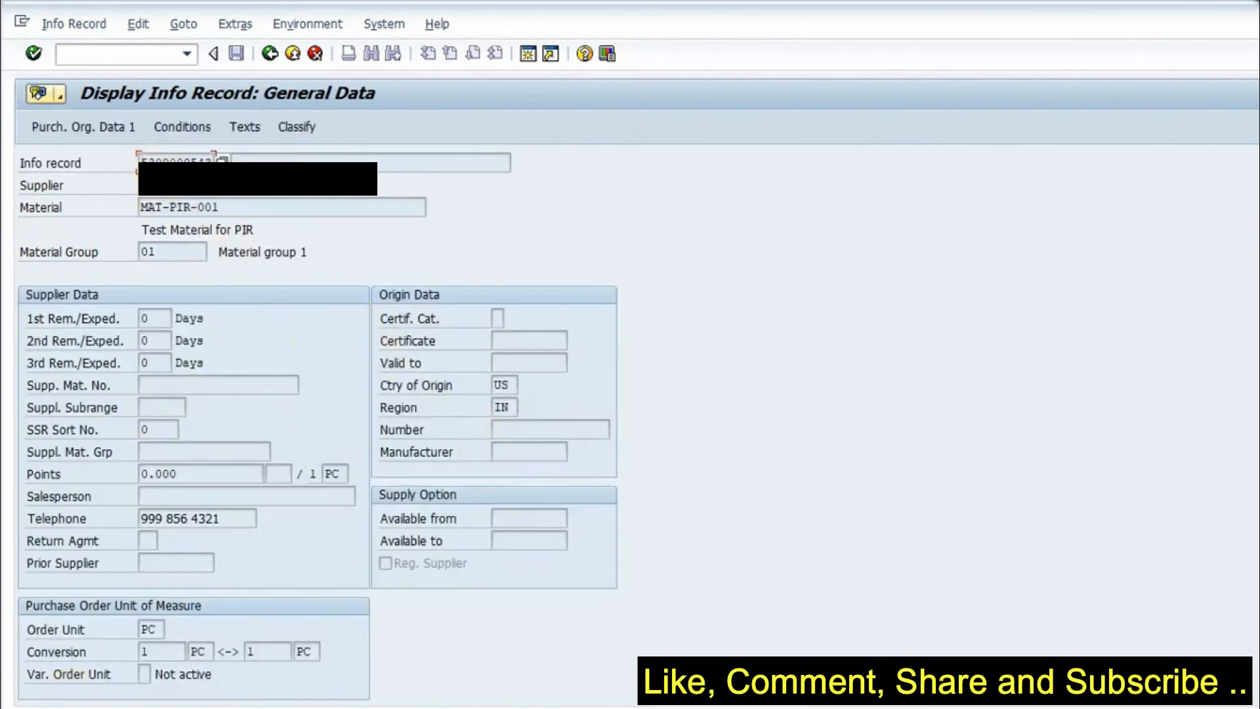
- Check the planned delivery time and net price in the saved record's Purch. Organization Data 1
left_click(75, 129)
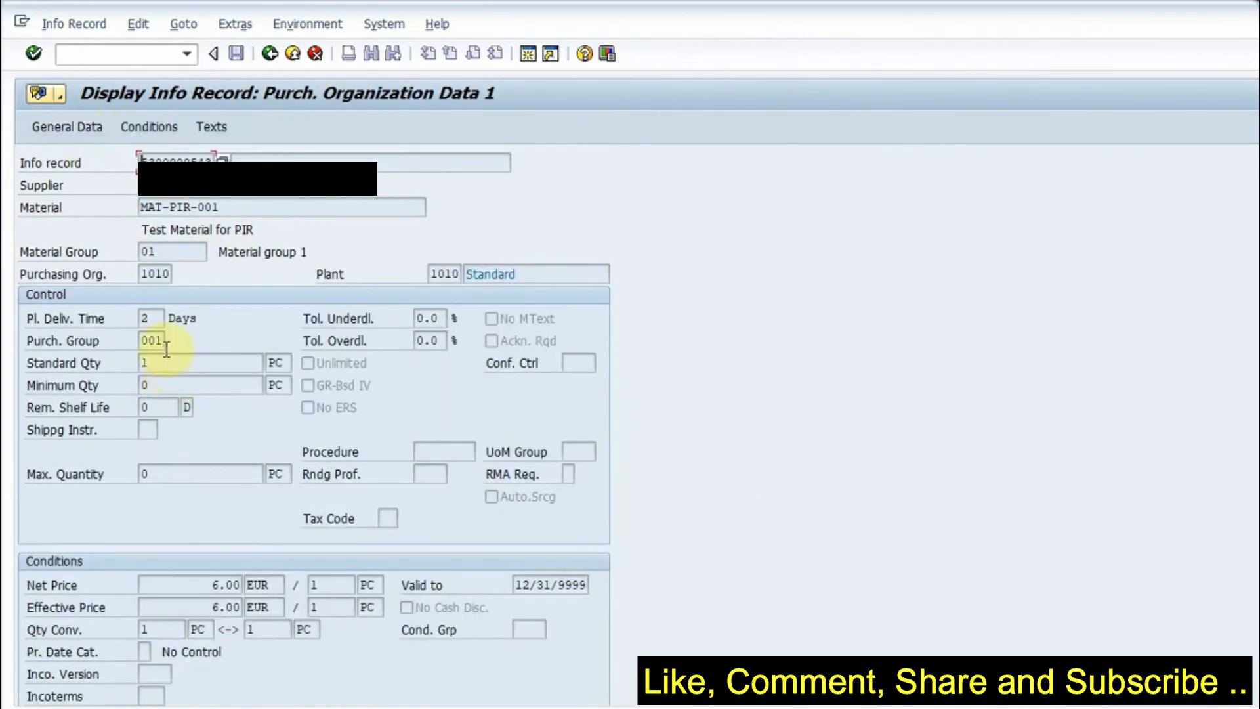
left_click(154, 322)
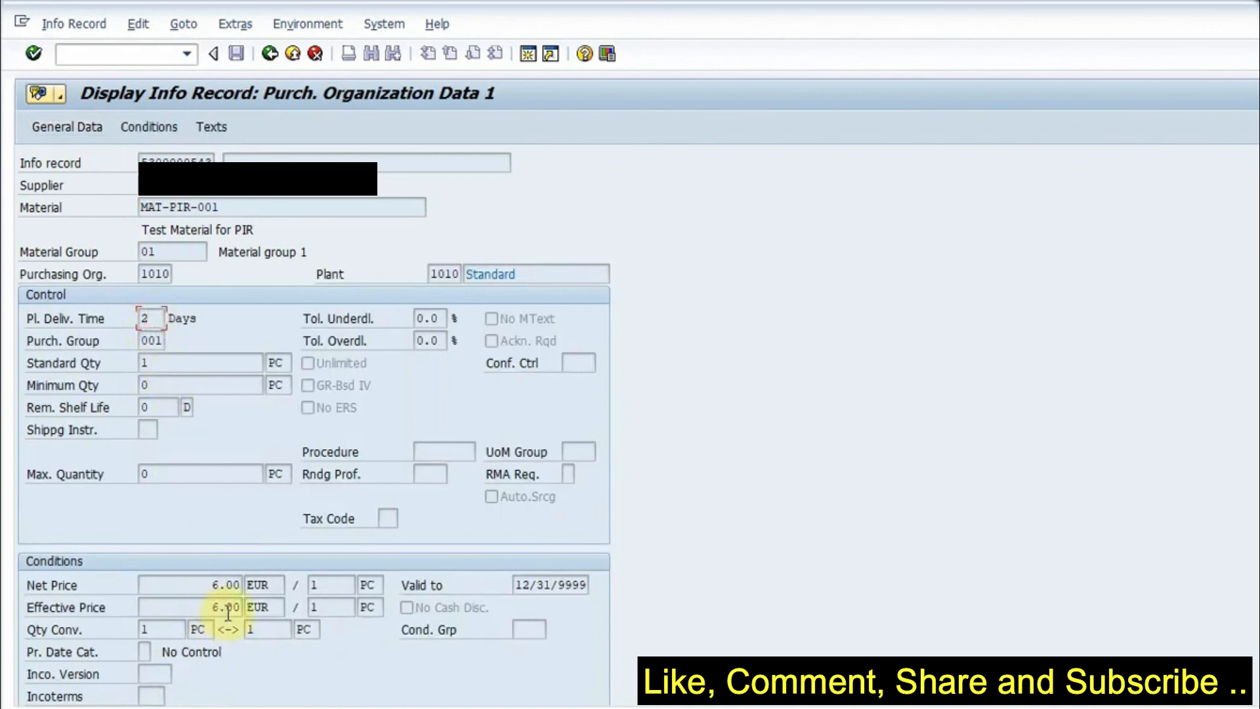
left_click(214, 584)
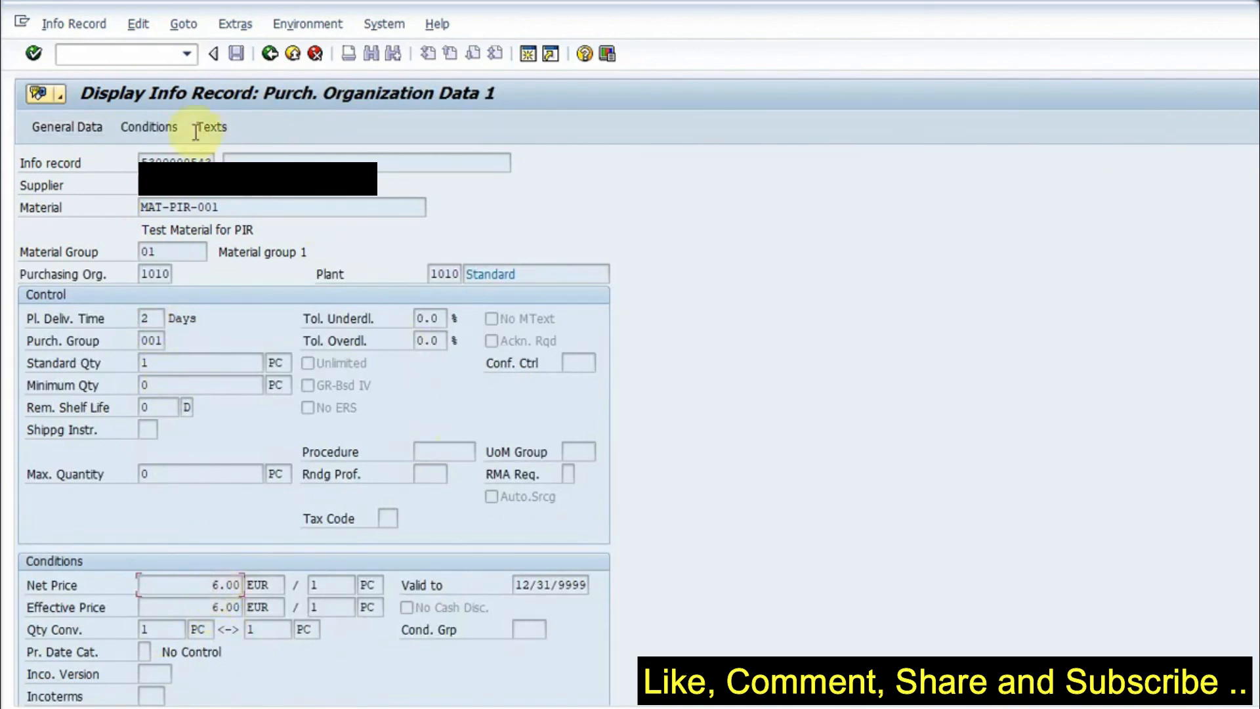
- Review the saved record's price condition amount and its texts, and return to the general data
left_click(143, 127)
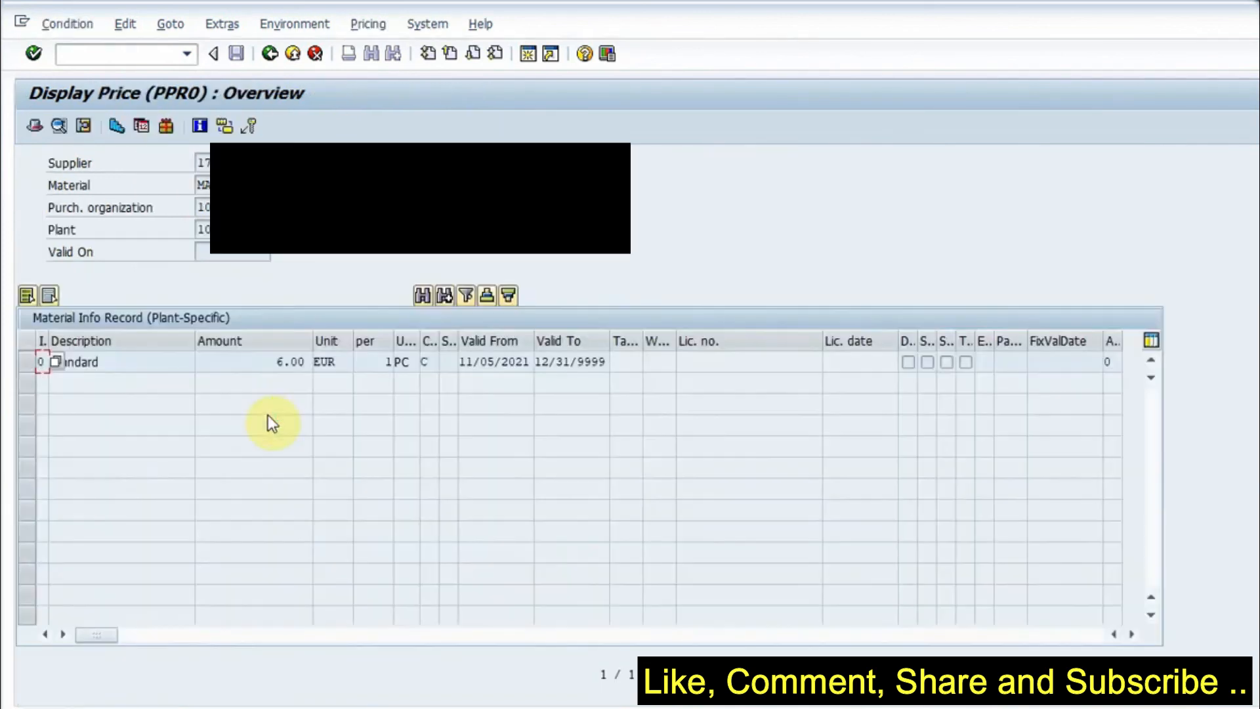
left_click(270, 357)
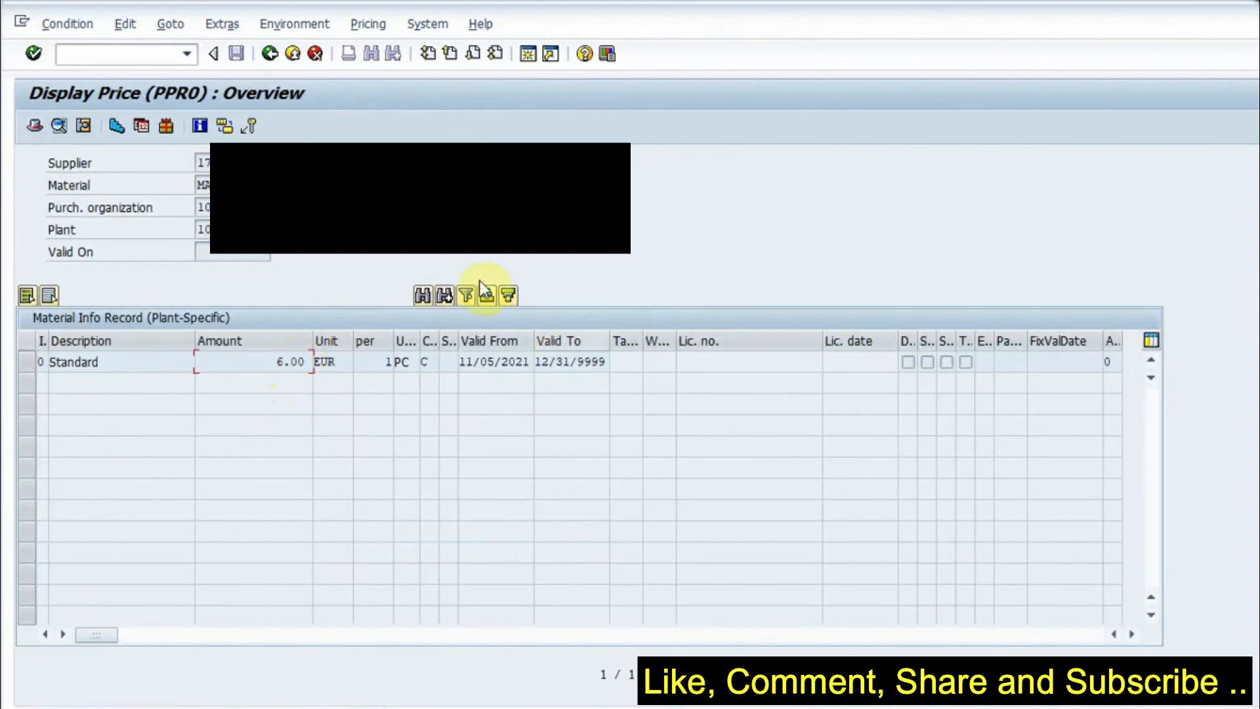
left_click(270, 54)
left_click(210, 124)
left_click(70, 127)
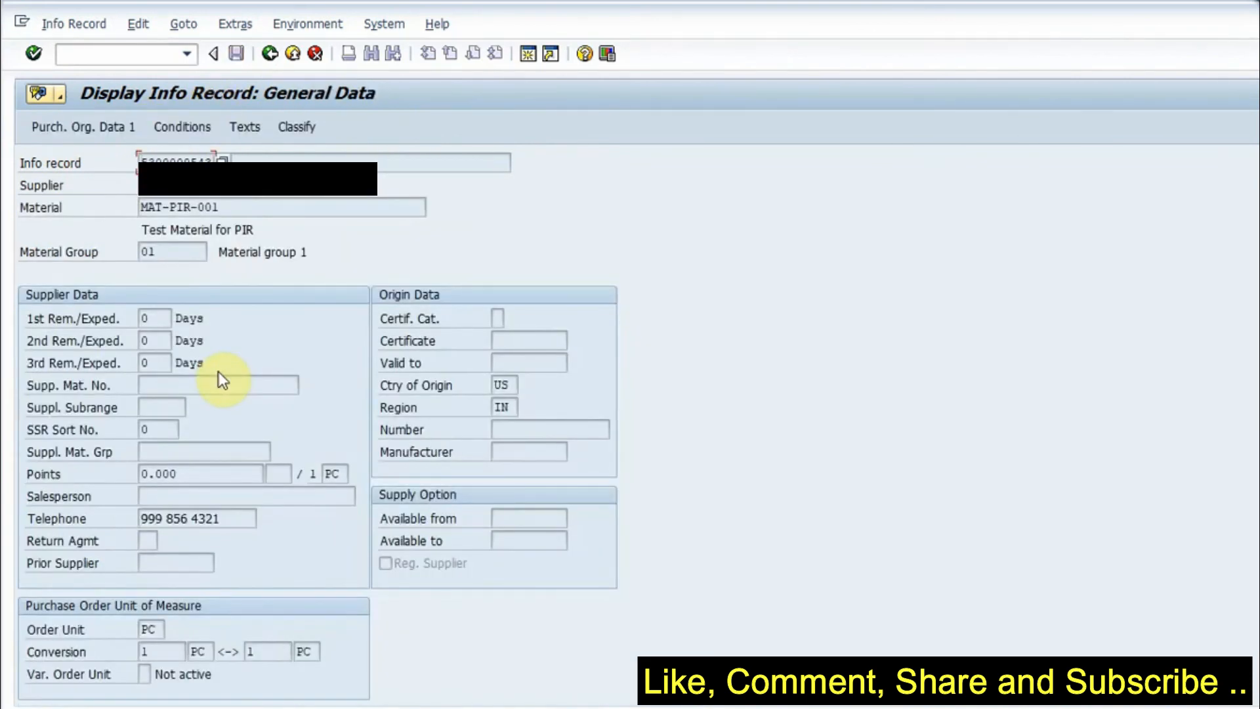